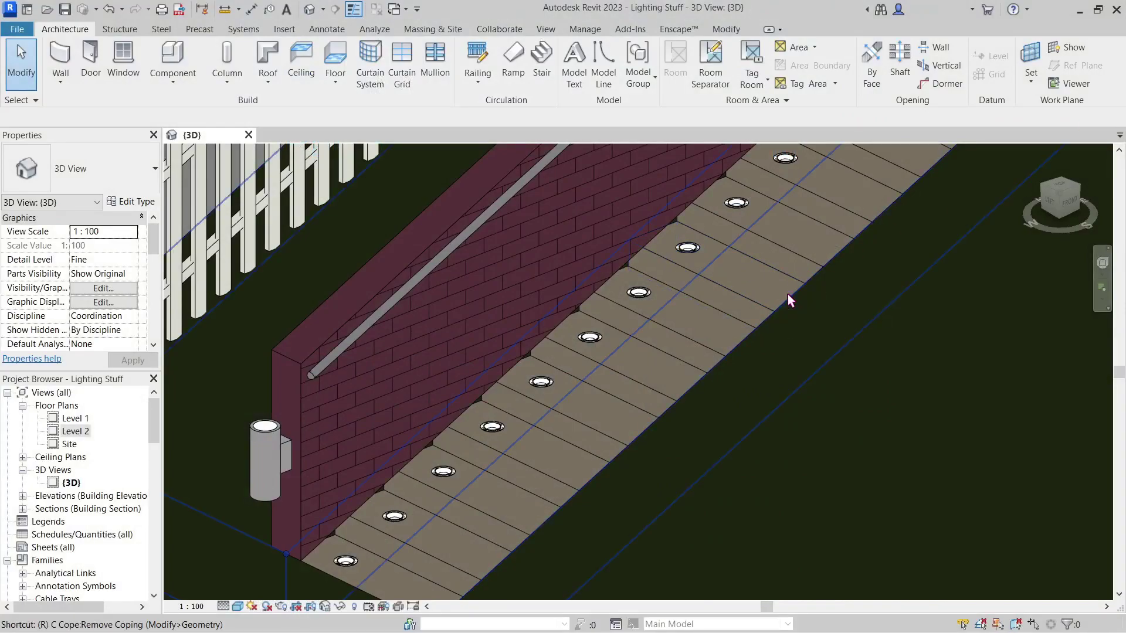
Step: Render the 3D view of the stair lights and close the rendering
key("r")
key("r")
left_click(56, 42)
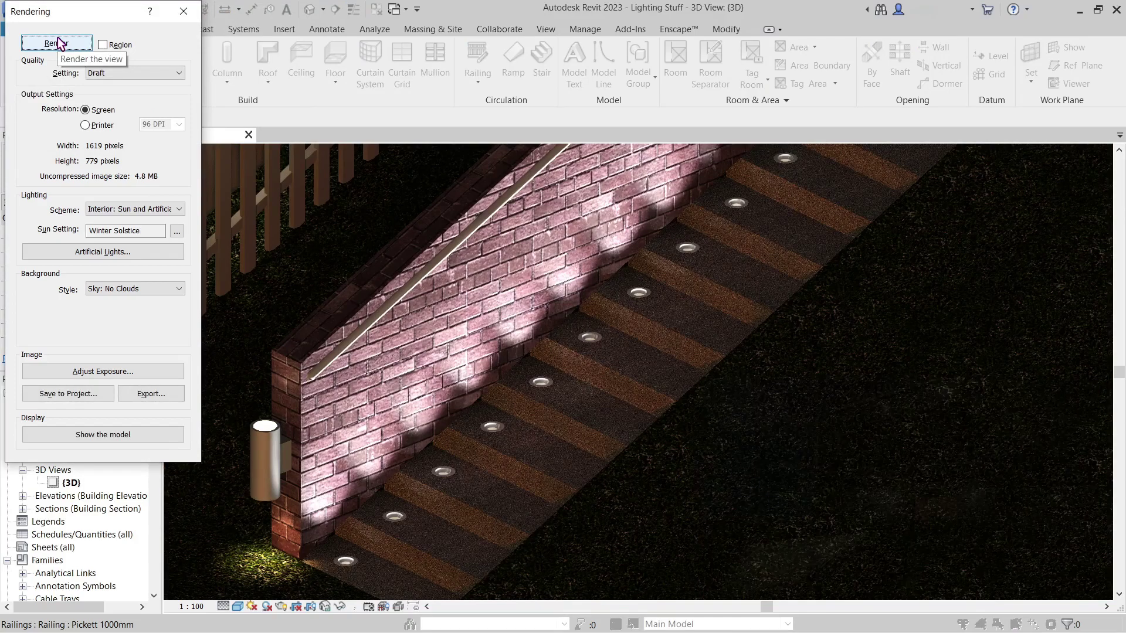
left_click(184, 11)
Step: Turn on the light source display under Lighting Fixtures in the 3D view's visibility/graphic overrides
scroll(516, 270, "down", 5)
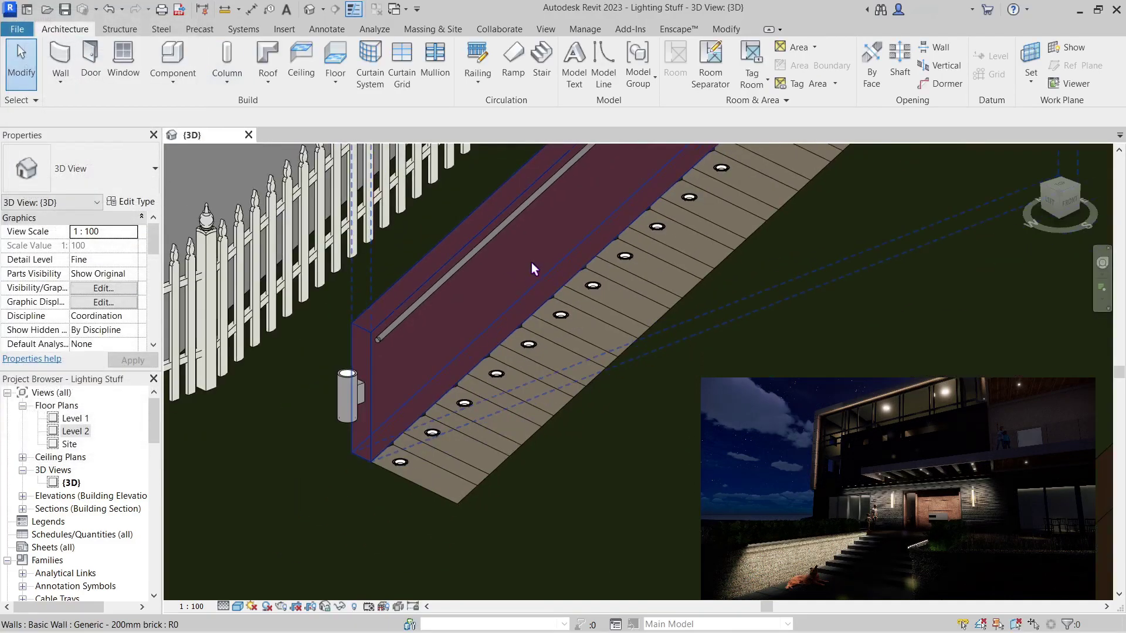
key("v")
key("g")
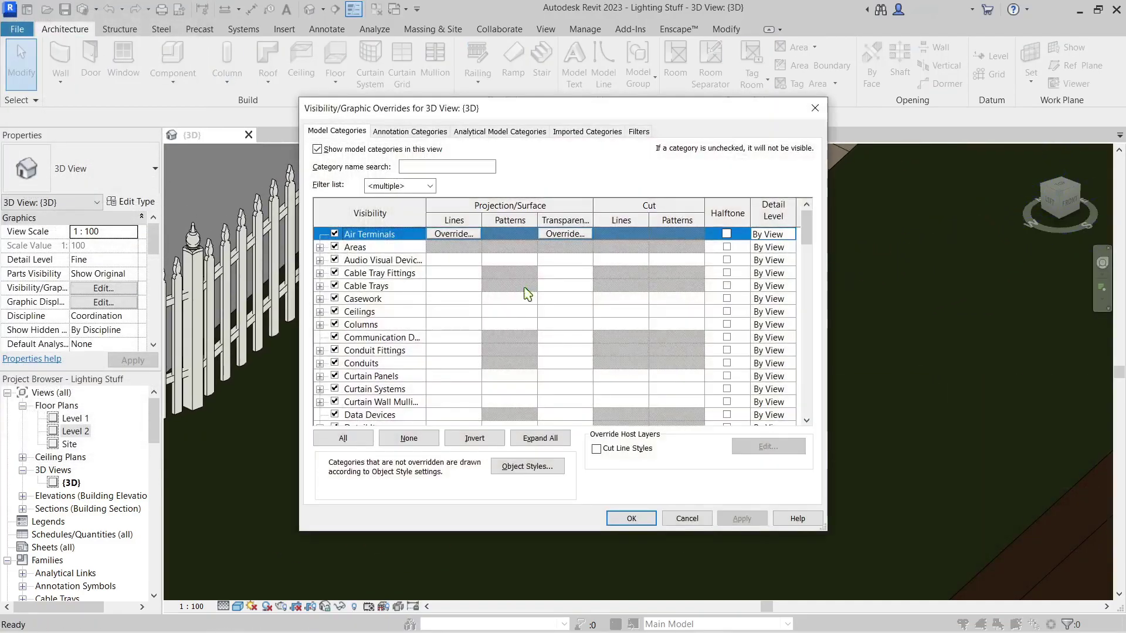
left_click(387, 350)
key("l")
left_click(361, 417)
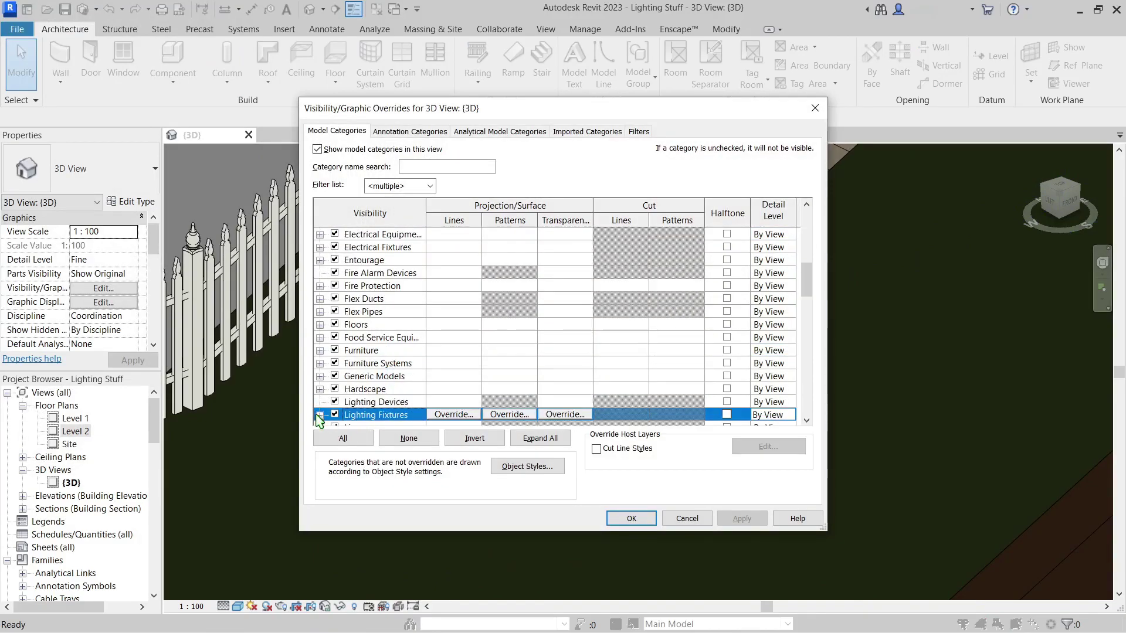
scroll(438, 343, "down", 1)
left_click(320, 389)
left_click(383, 390)
left_click(627, 519)
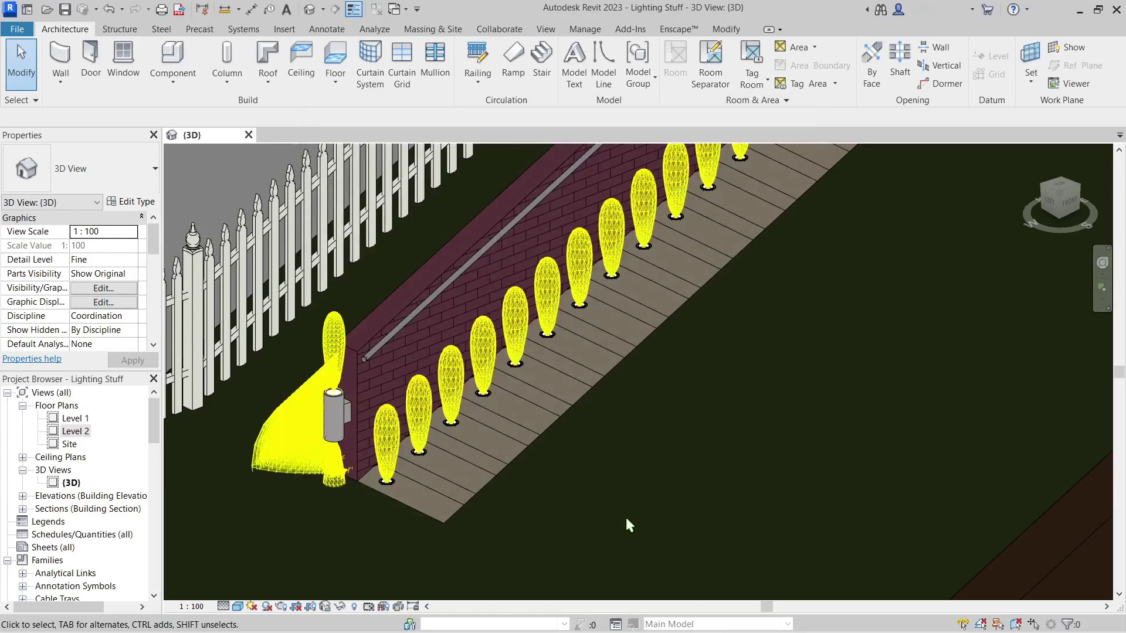
scroll(642, 423, "down", 3)
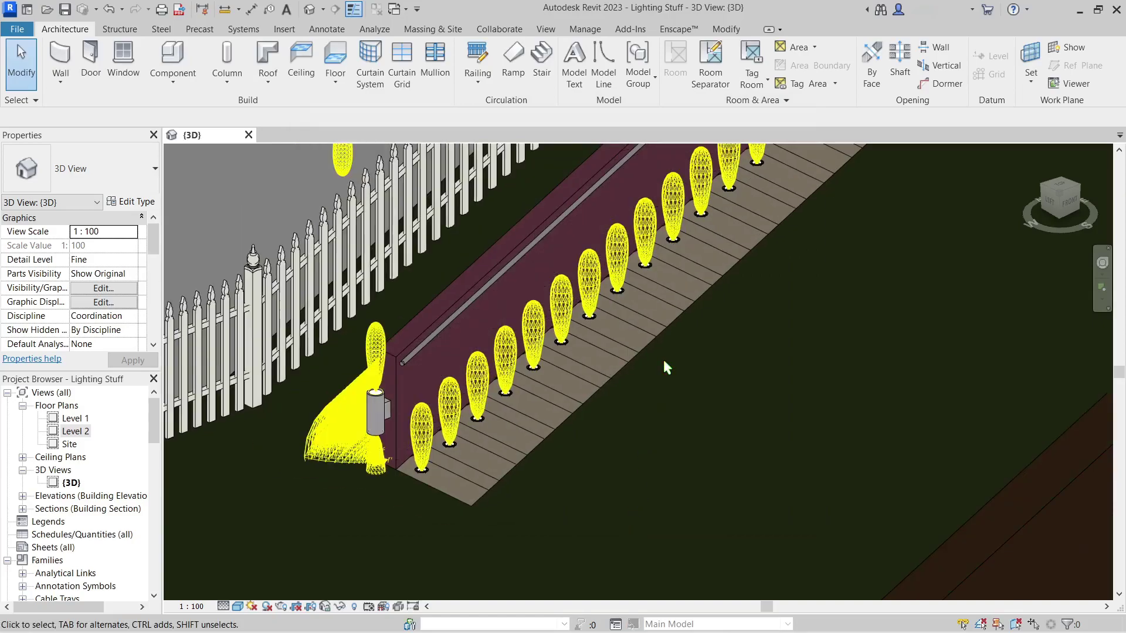
middle_click_drag(662, 358, 630, 393)
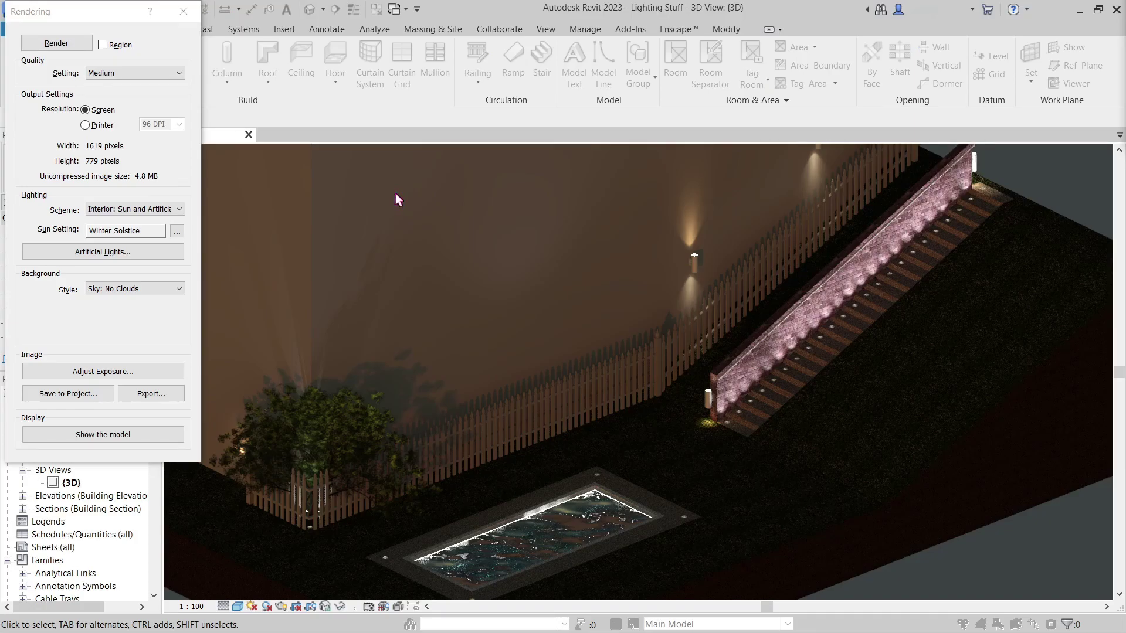
Step: Close the rendering and choose the Quartz preset as the initial color of the lowest stair light's type
left_click(183, 10)
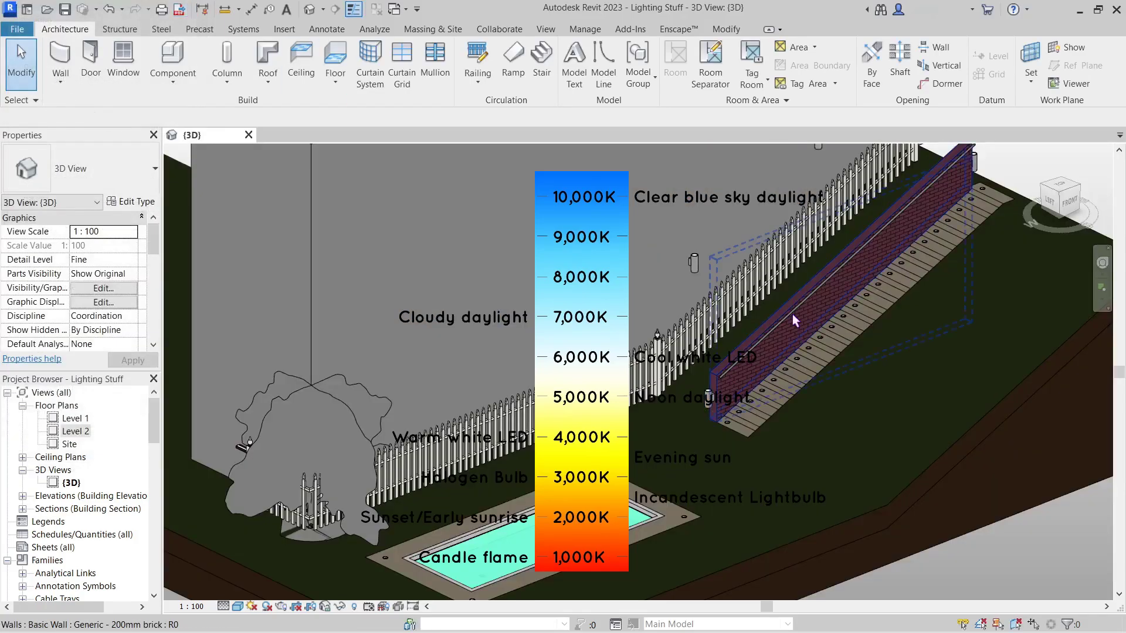
scroll(810, 439, "up", 5)
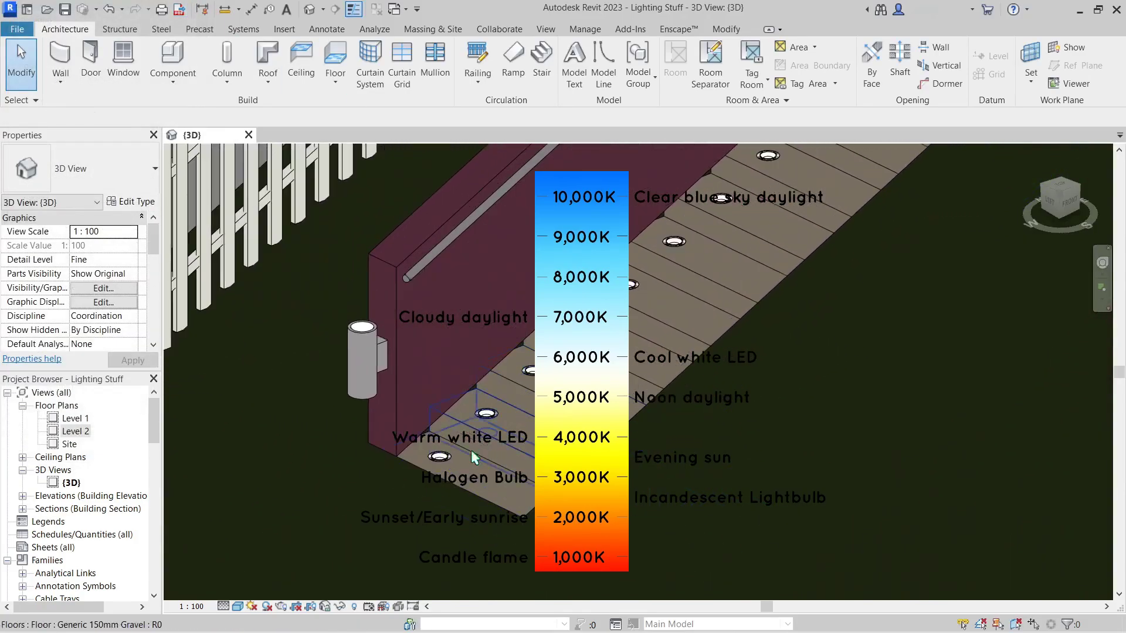
left_click(440, 457)
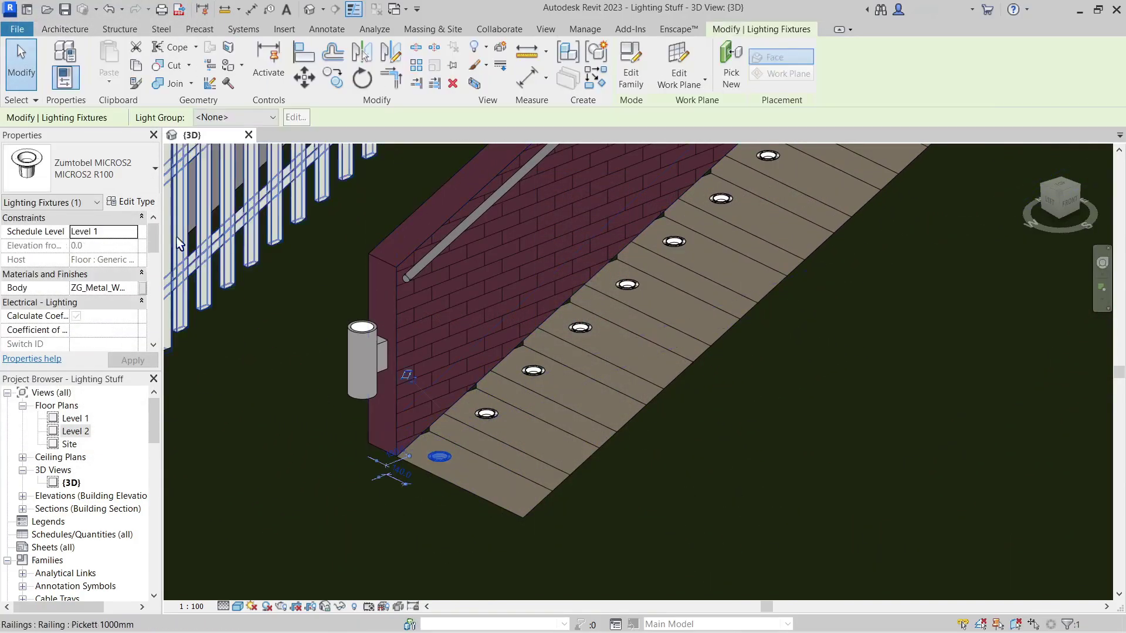
left_click(134, 204)
left_click_drag(696, 271, 690, 431)
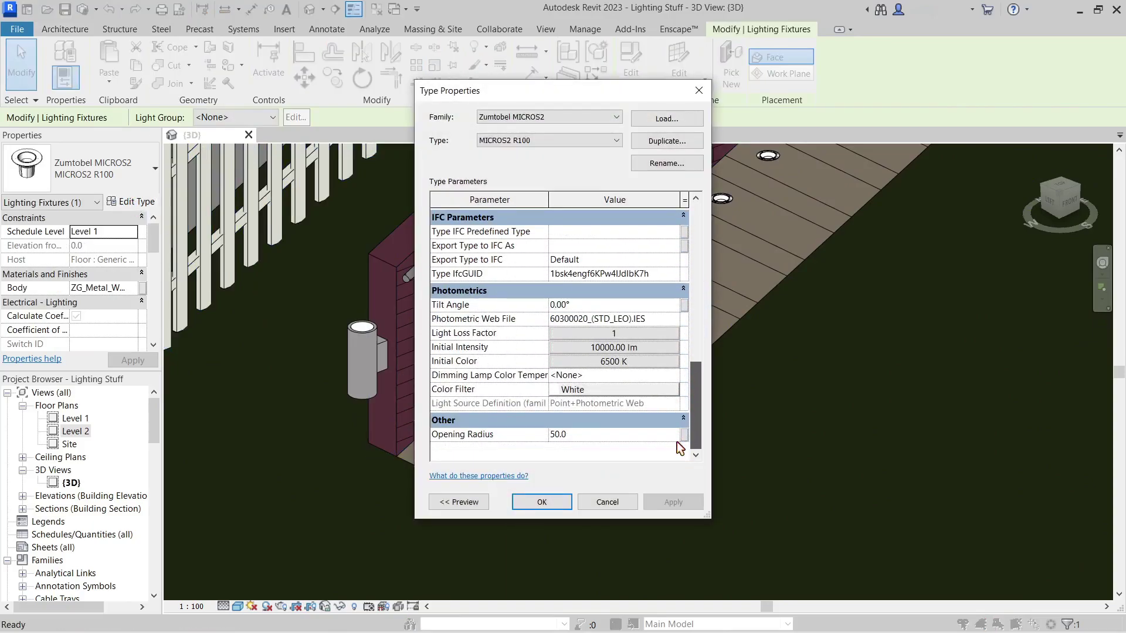
left_click(612, 363)
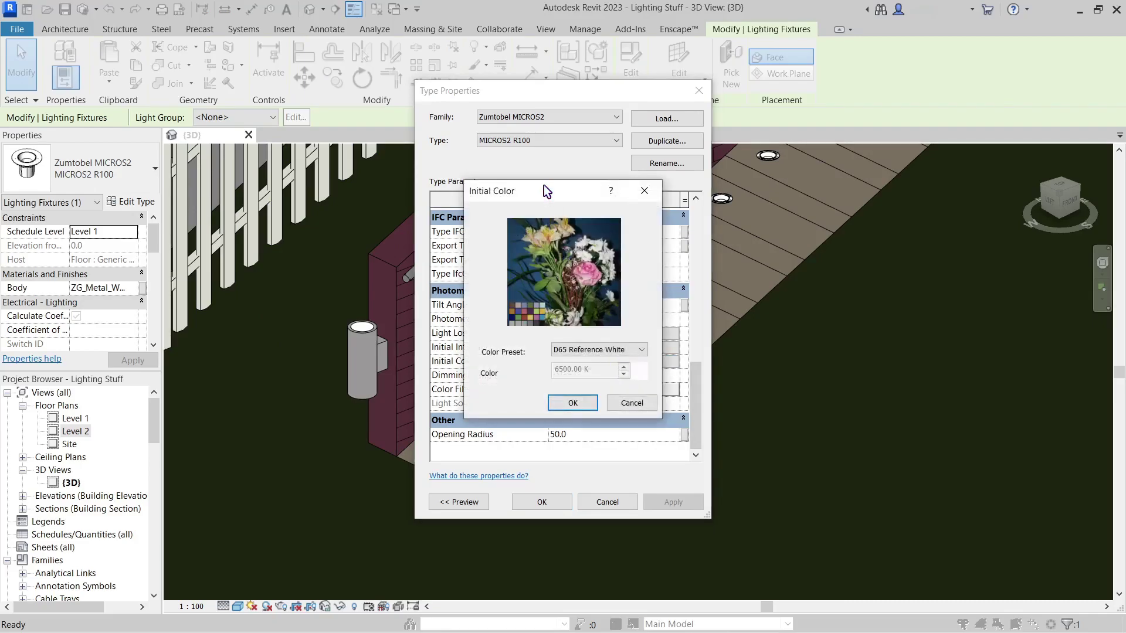
left_click_drag(544, 191, 834, 197)
left_click(888, 357)
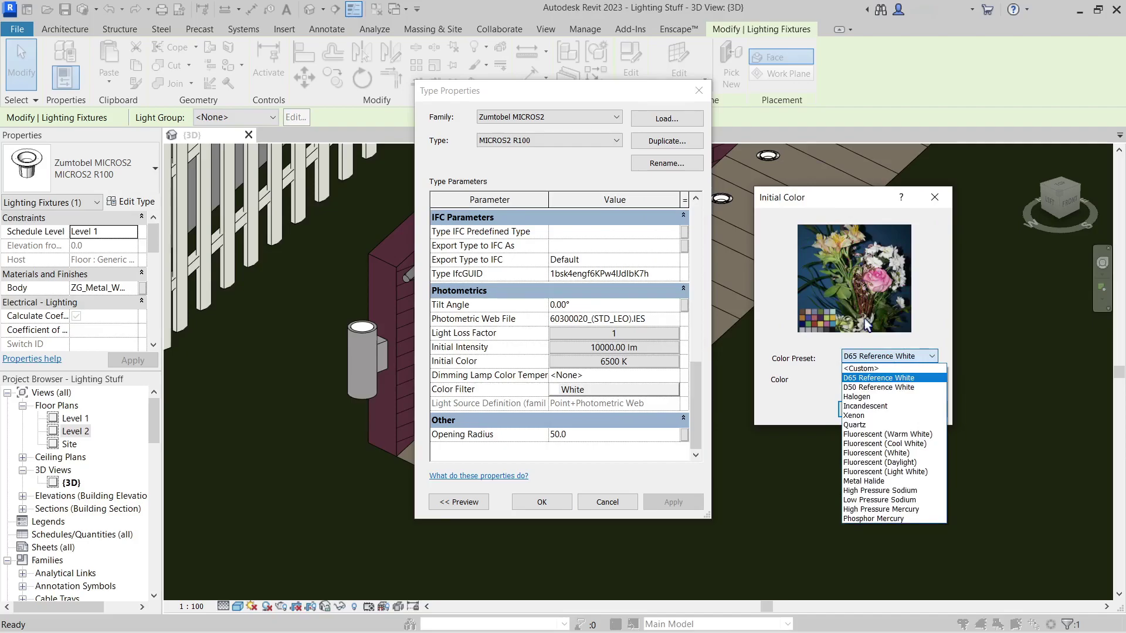
left_click(878, 425)
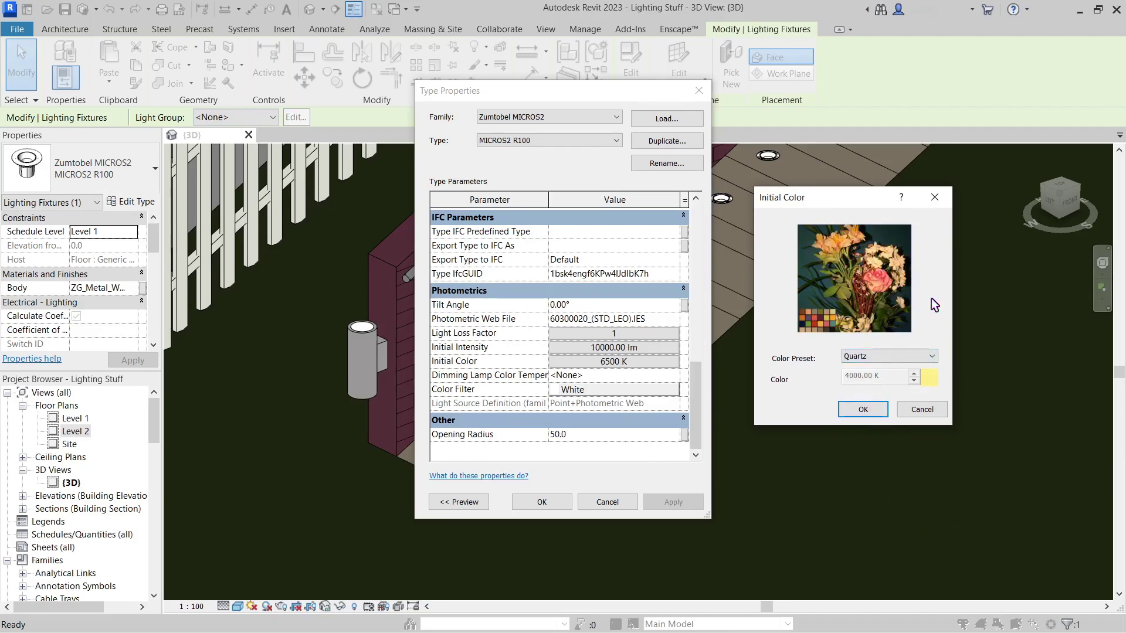
Step: Switch the initial color preset to Custom and try a color temperature of 1000 K
left_click(915, 357)
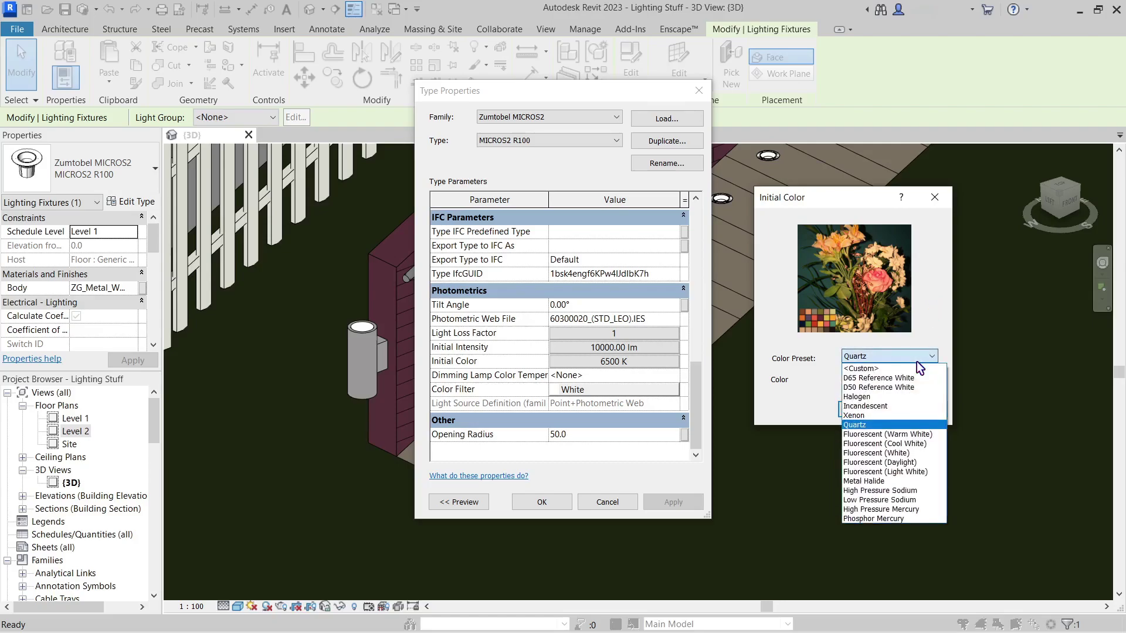
left_click(912, 369)
left_click_drag(885, 378, 780, 386)
type("1000")
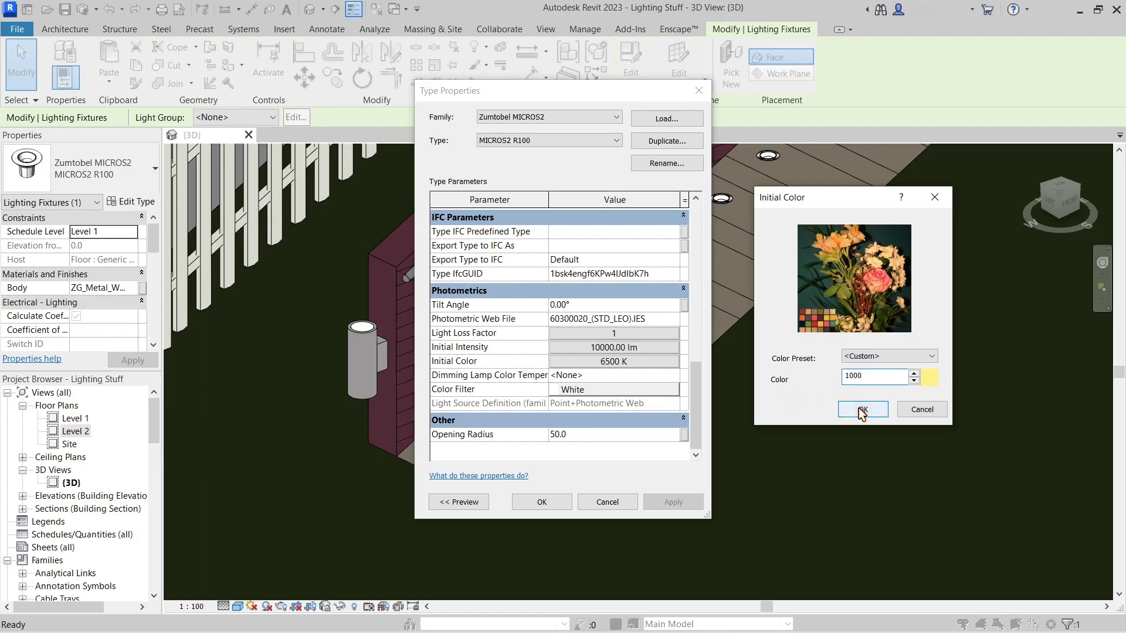
left_click(862, 408)
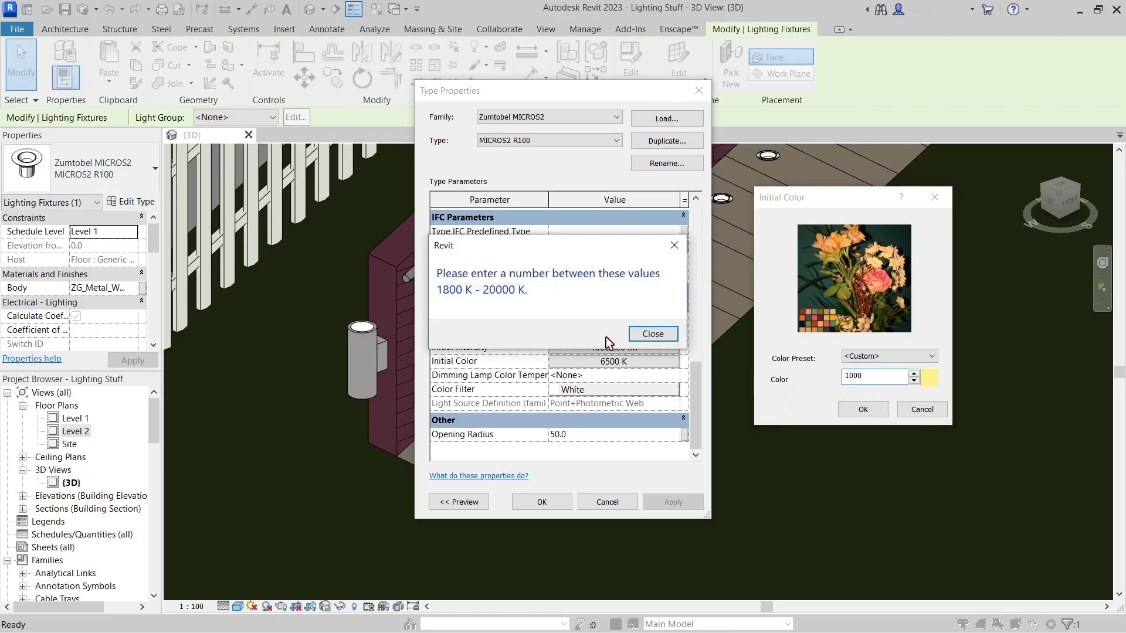
left_click(661, 336)
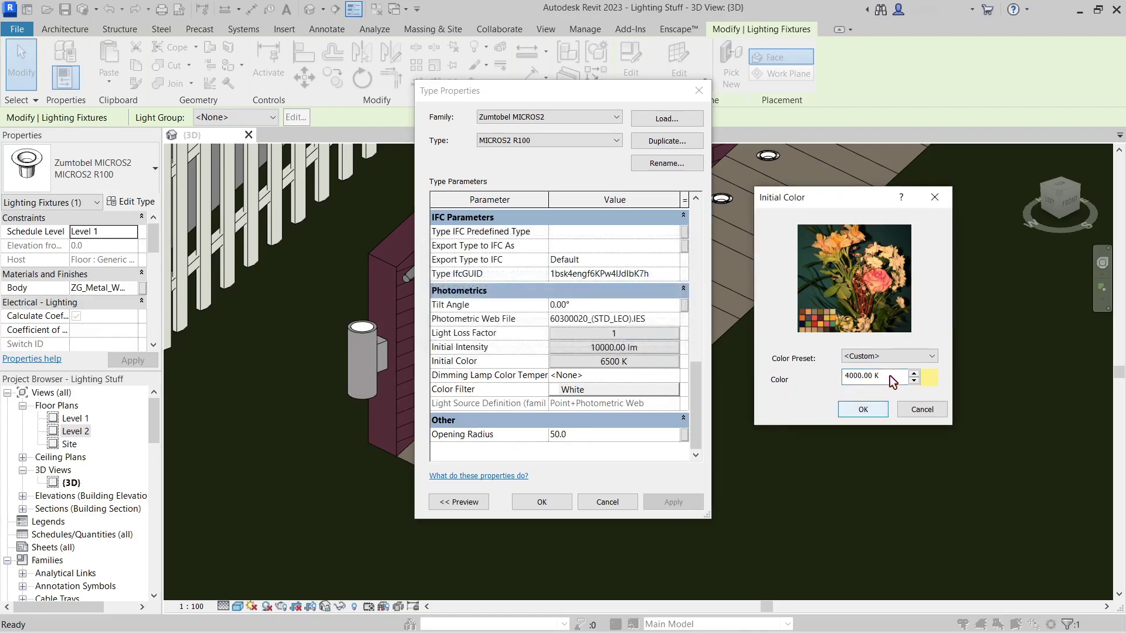
Step: Set the custom initial color temperature to 1800 K
left_click_drag(891, 376, 844, 376)
type("1800")
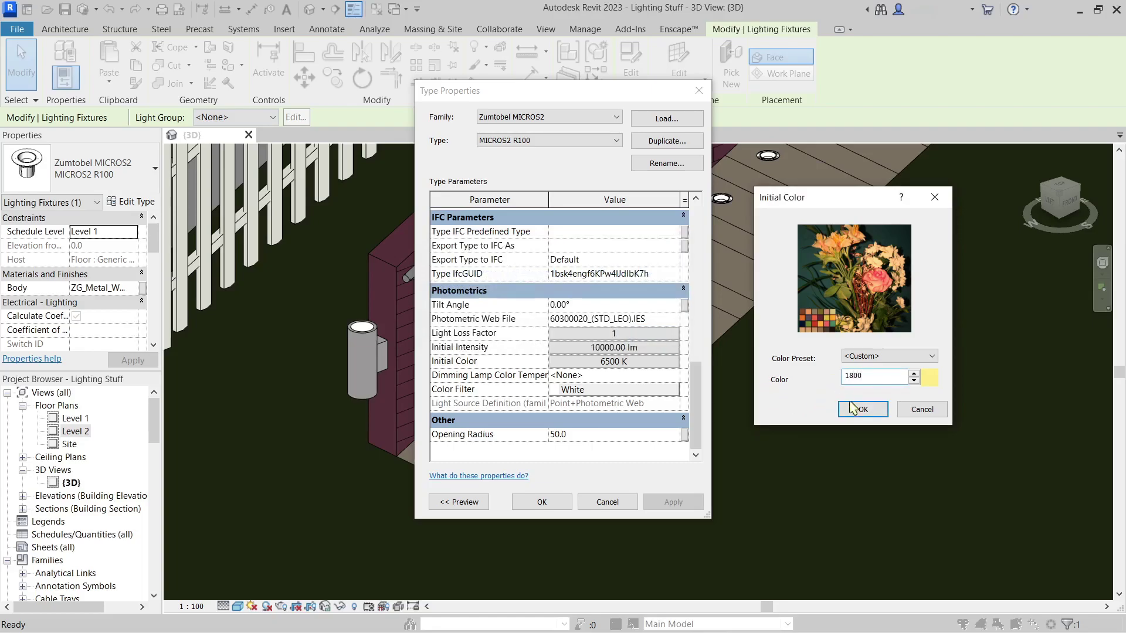
key("Tab")
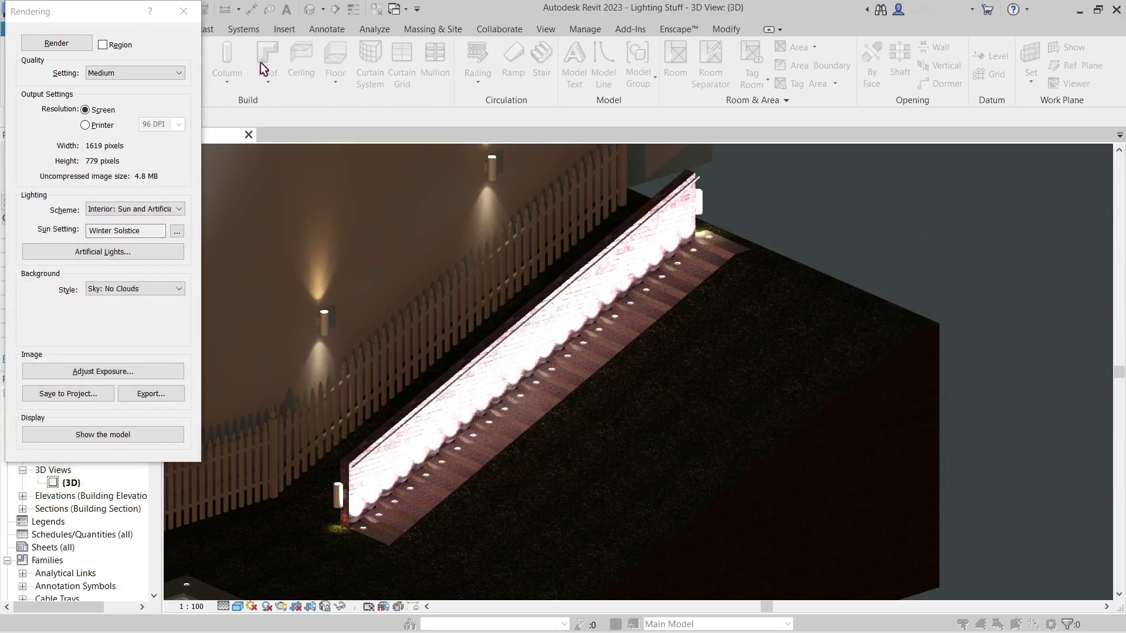
Step: Close the rendering and set the initial intensity of the recessed stair light type to a luminous flux of 400 lm
left_click(184, 11)
scroll(399, 504, "up", 2)
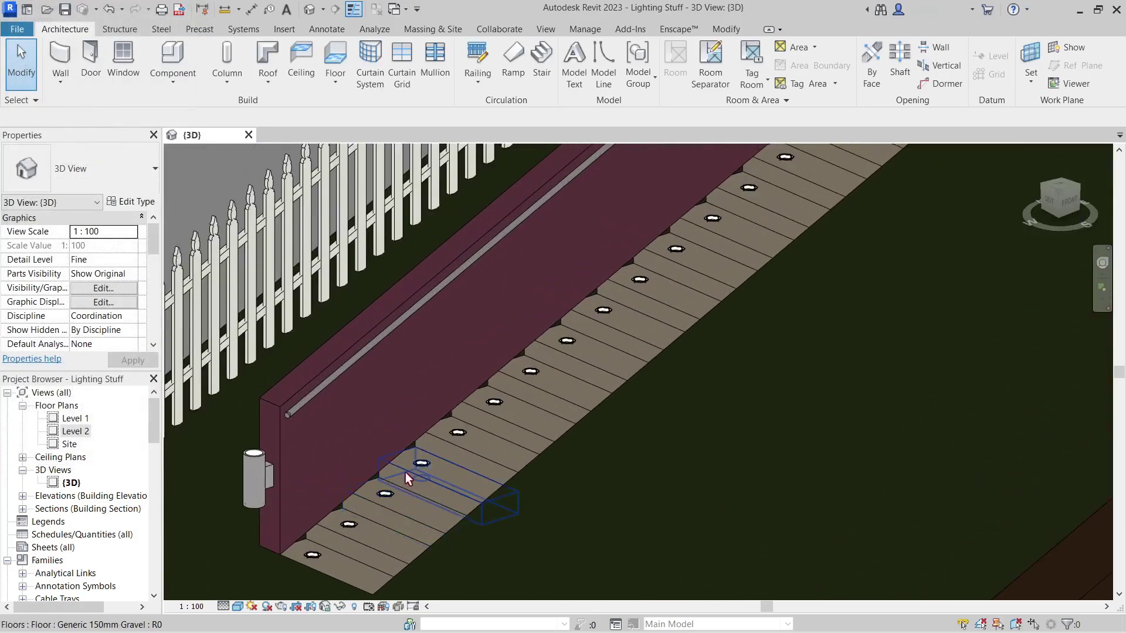
left_click(423, 463)
left_click(134, 202)
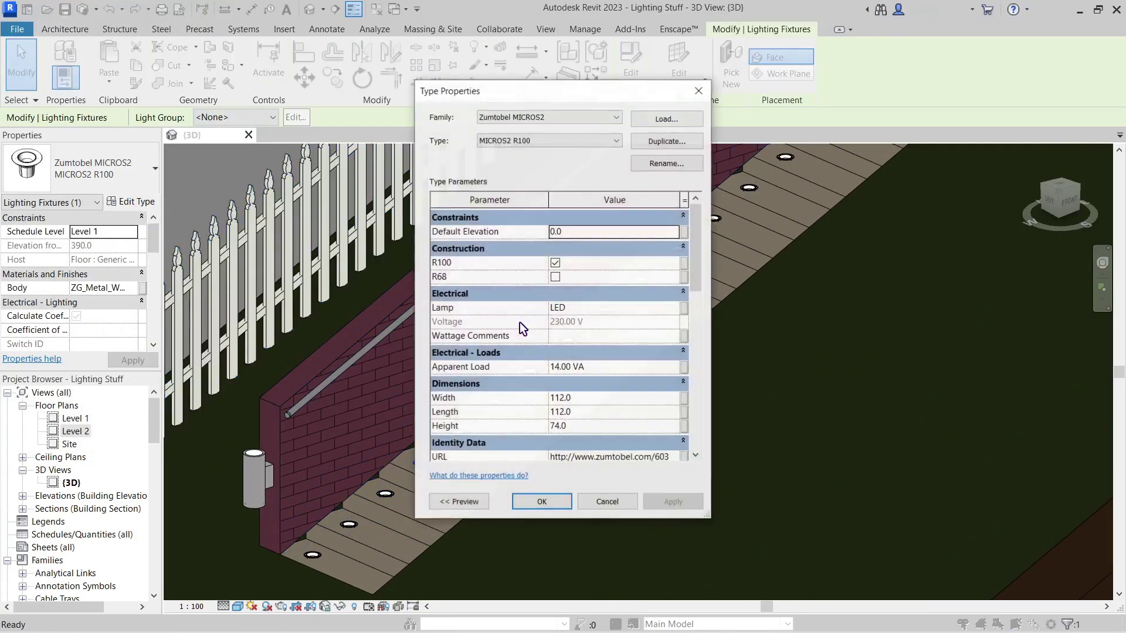
left_click_drag(696, 280, 698, 441)
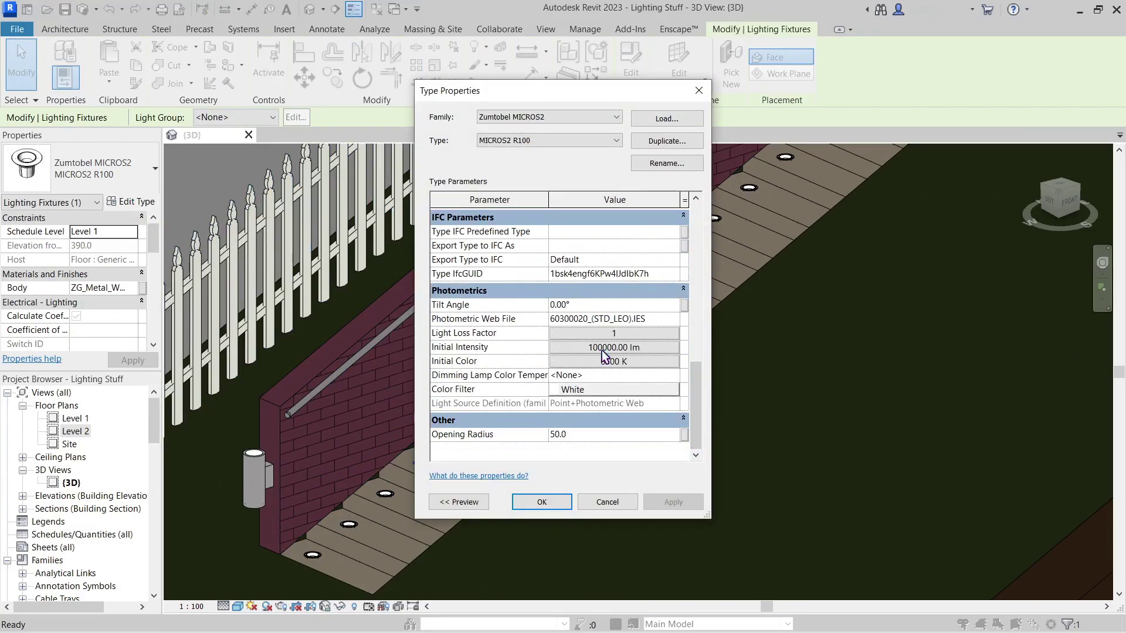
left_click(657, 347)
left_click(659, 349)
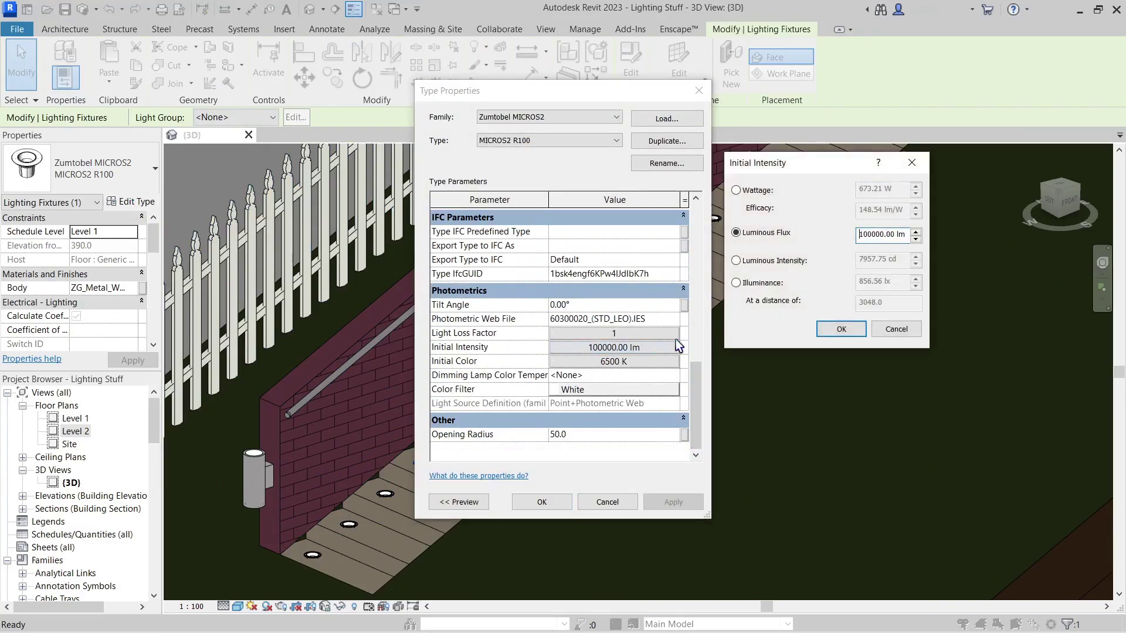
left_click_drag(904, 235, 858, 234)
type("400")
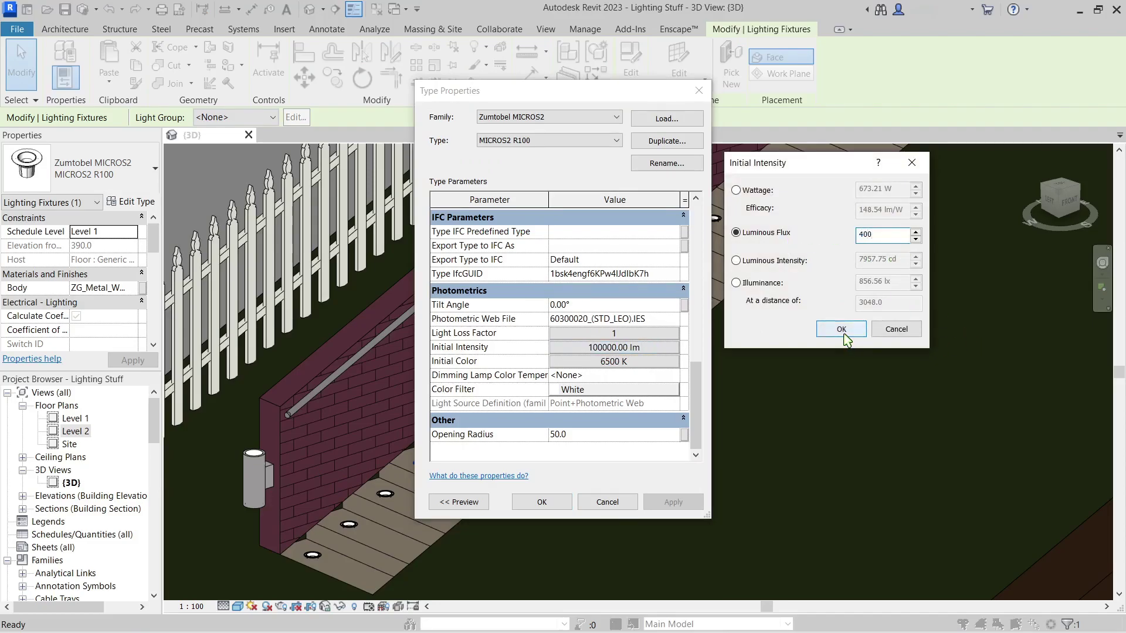
key("Tab")
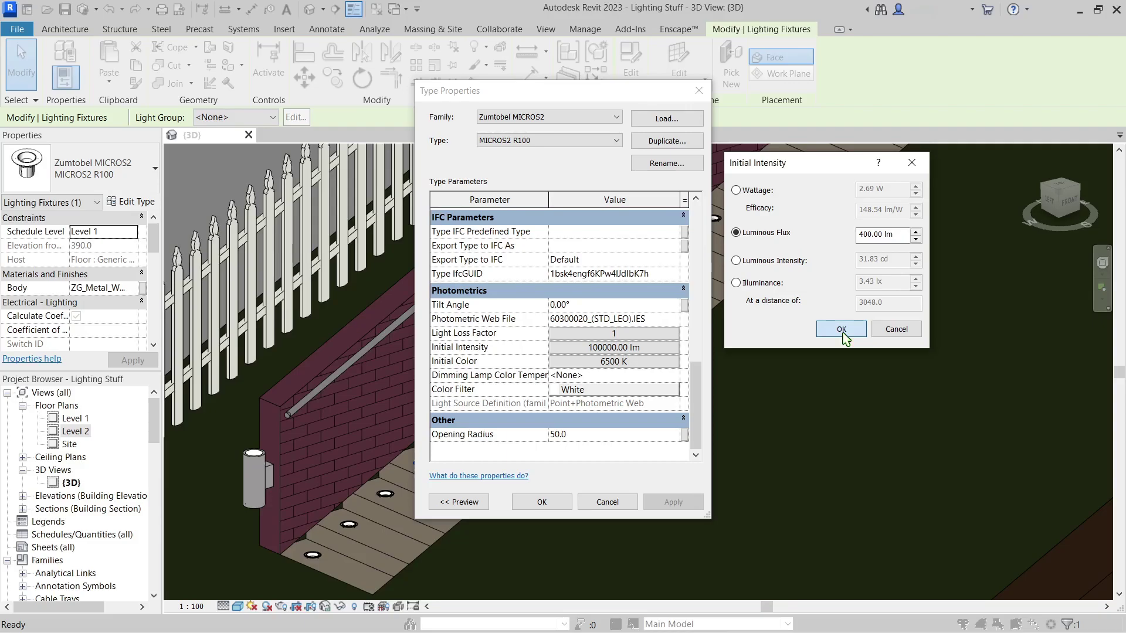
left_click(842, 330)
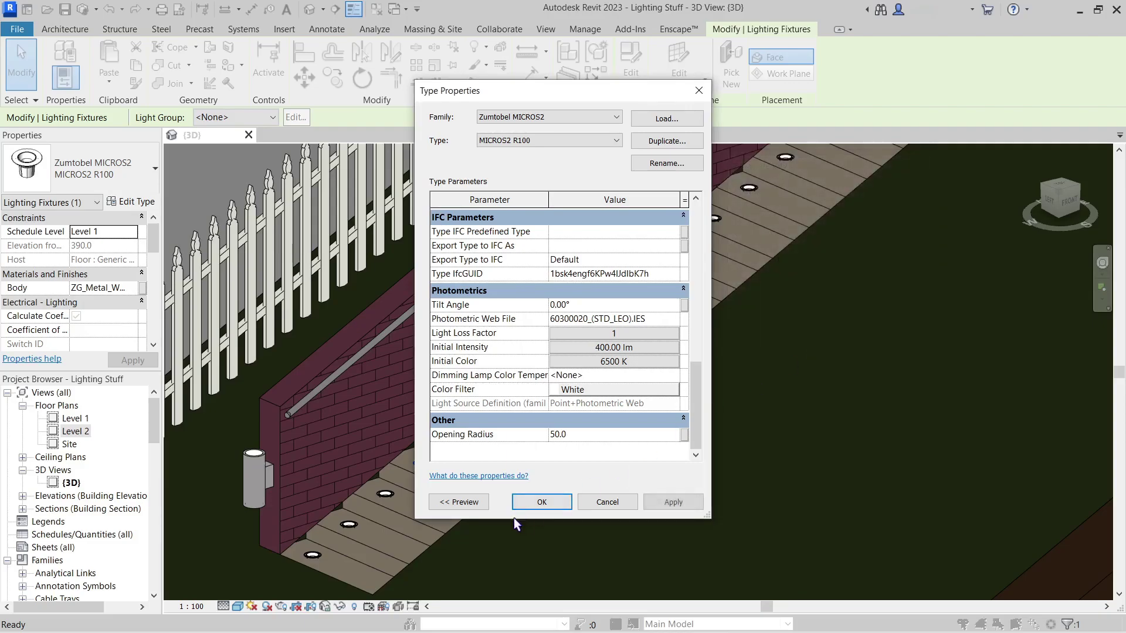
left_click(542, 502)
Step: Render the whole staircase in the 3D view at Draft quality and close the rendering
scroll(611, 443, "down", 3)
scroll(611, 445, "down", 4)
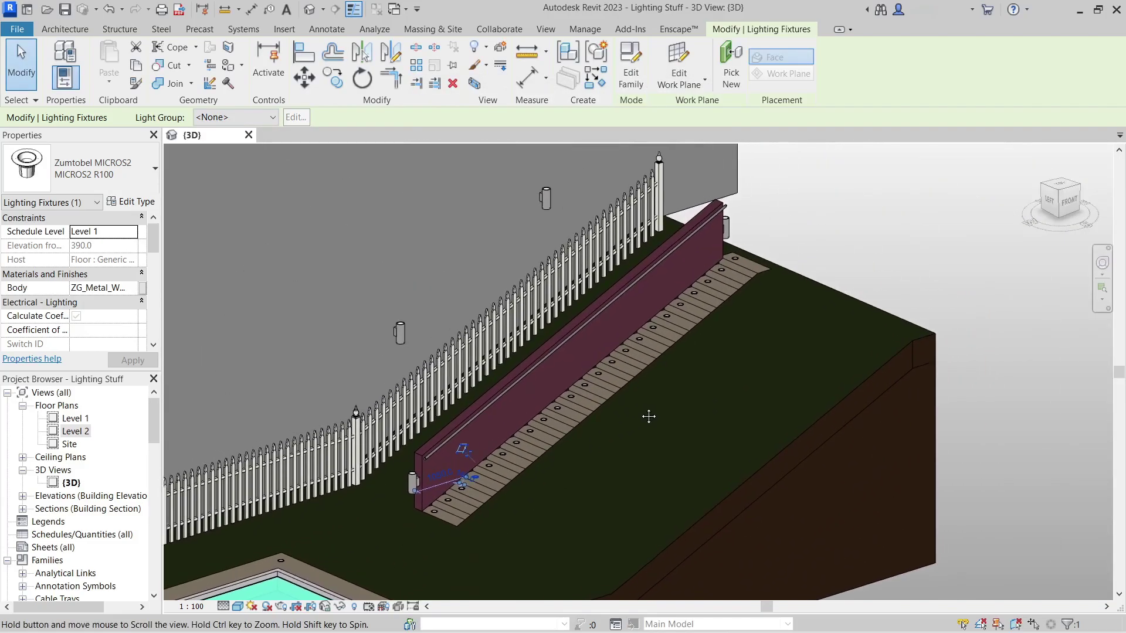
key("Escape")
key("r")
key("r")
left_click(107, 74)
scroll(107, 76, "up", 1)
left_click(108, 86)
left_click(56, 43)
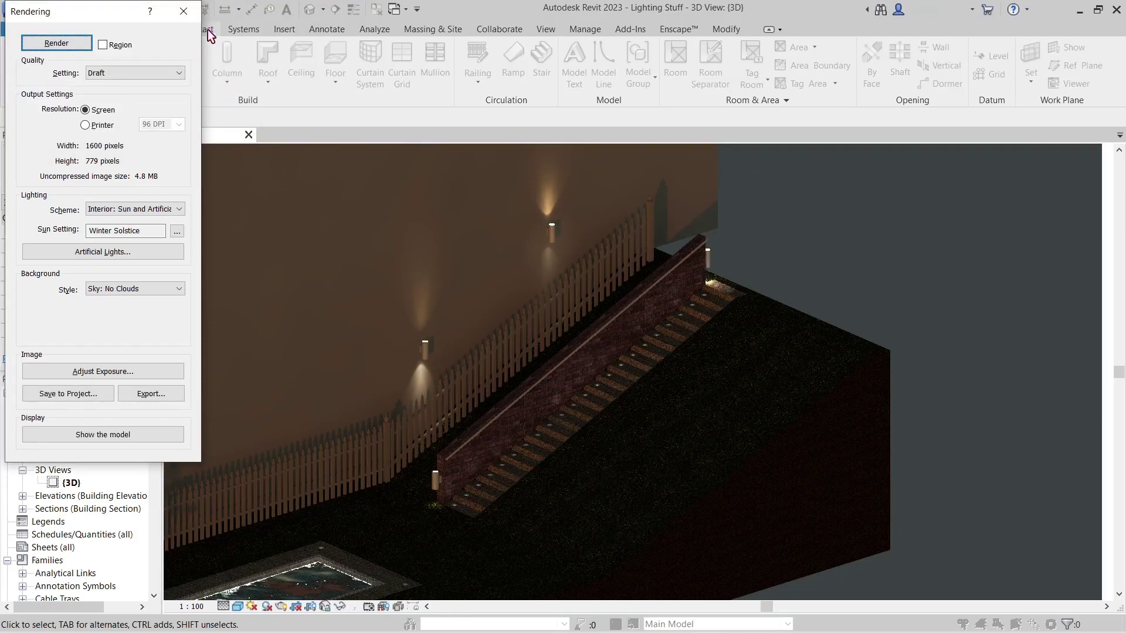
left_click(184, 11)
Step: Set the initial intensity of the recessed stair light type to a luminous flux of 1000 lm
scroll(494, 491, "up", 6)
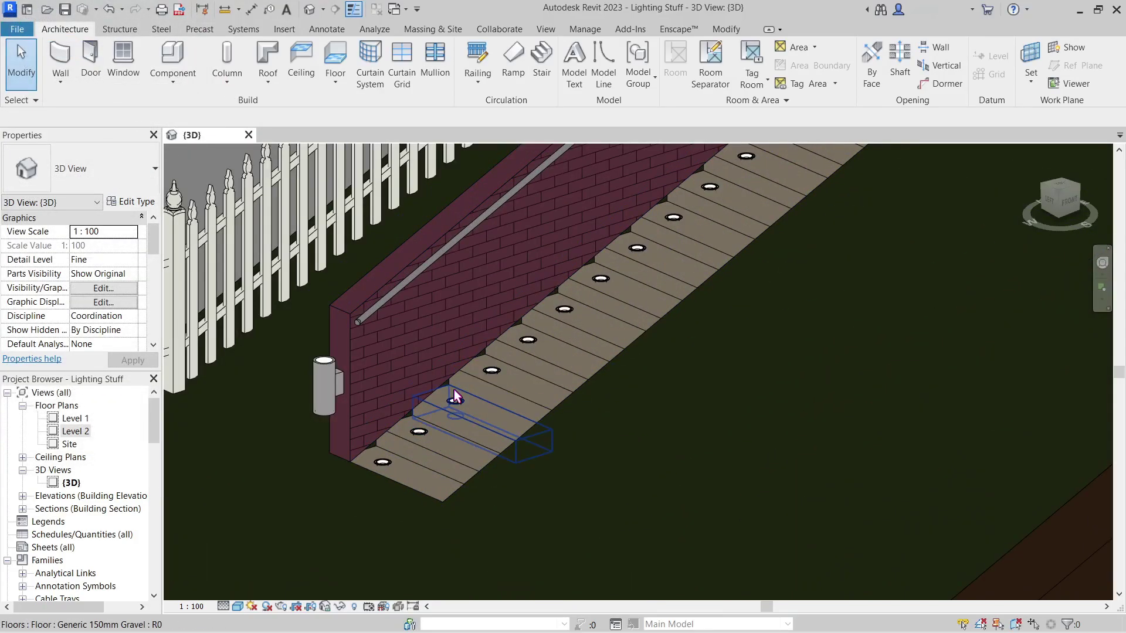
left_click(454, 391)
left_click(491, 373)
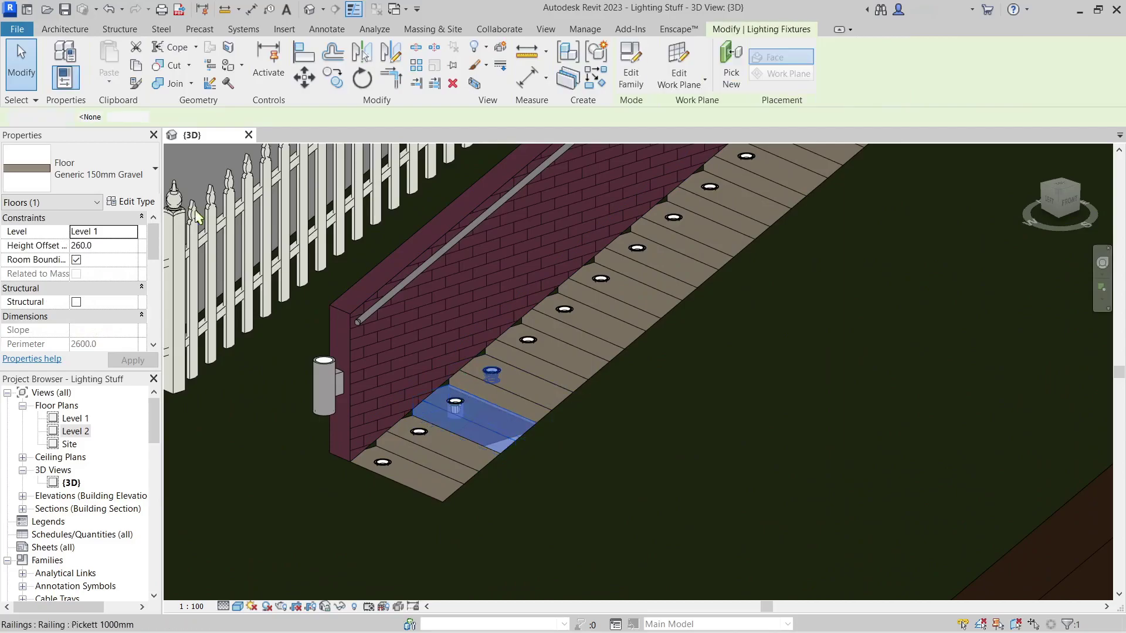
left_click(140, 202)
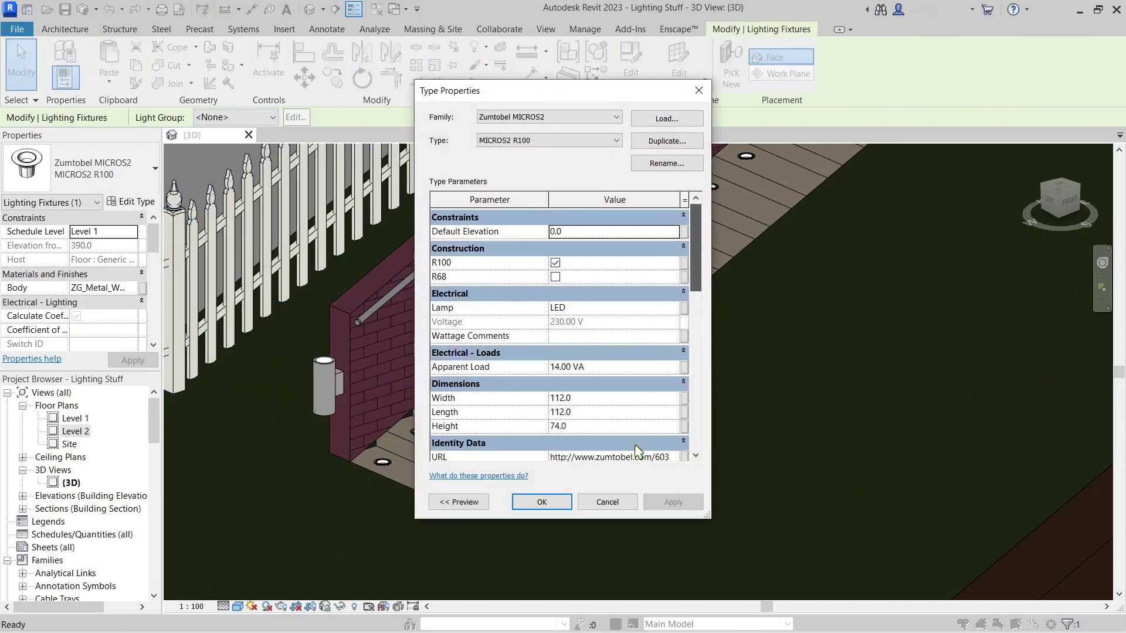
left_click_drag(696, 269, 695, 410)
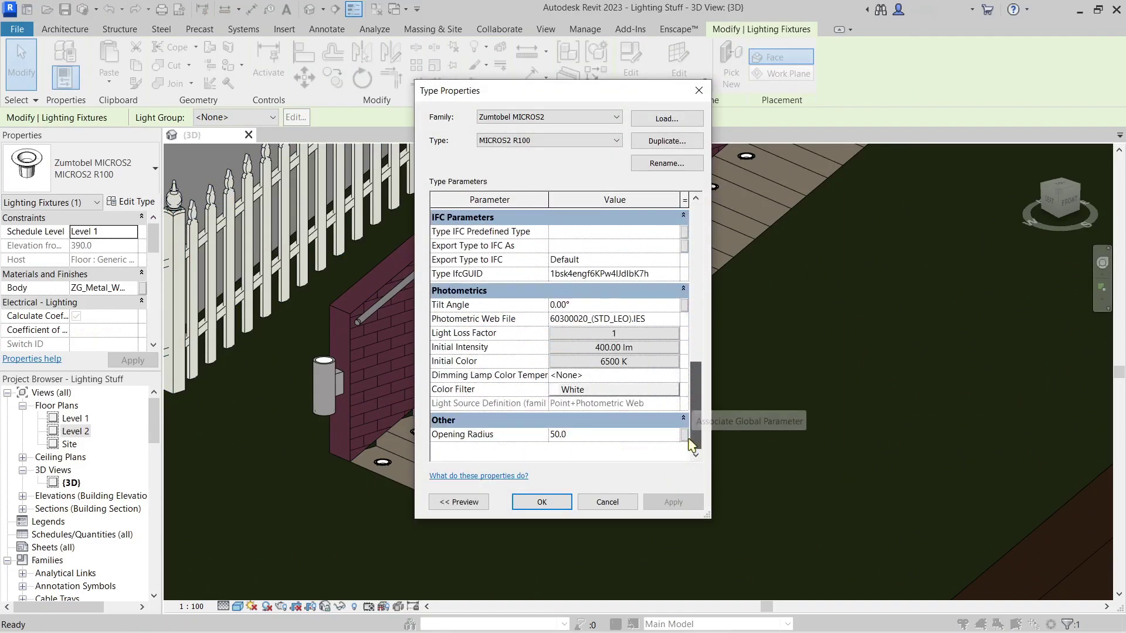
left_click(617, 349)
left_click_drag(897, 235, 844, 241)
type("1000")
left_click(841, 329)
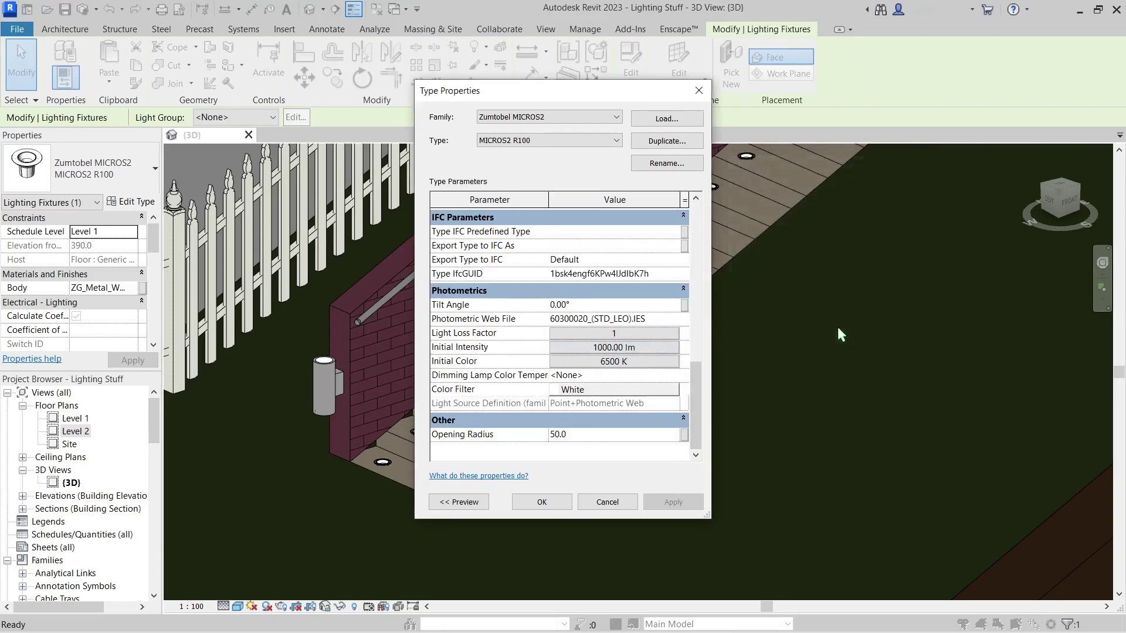
left_click(542, 502)
scroll(586, 438, "down", 5)
scroll(603, 418, "up", 2)
key("Escape")
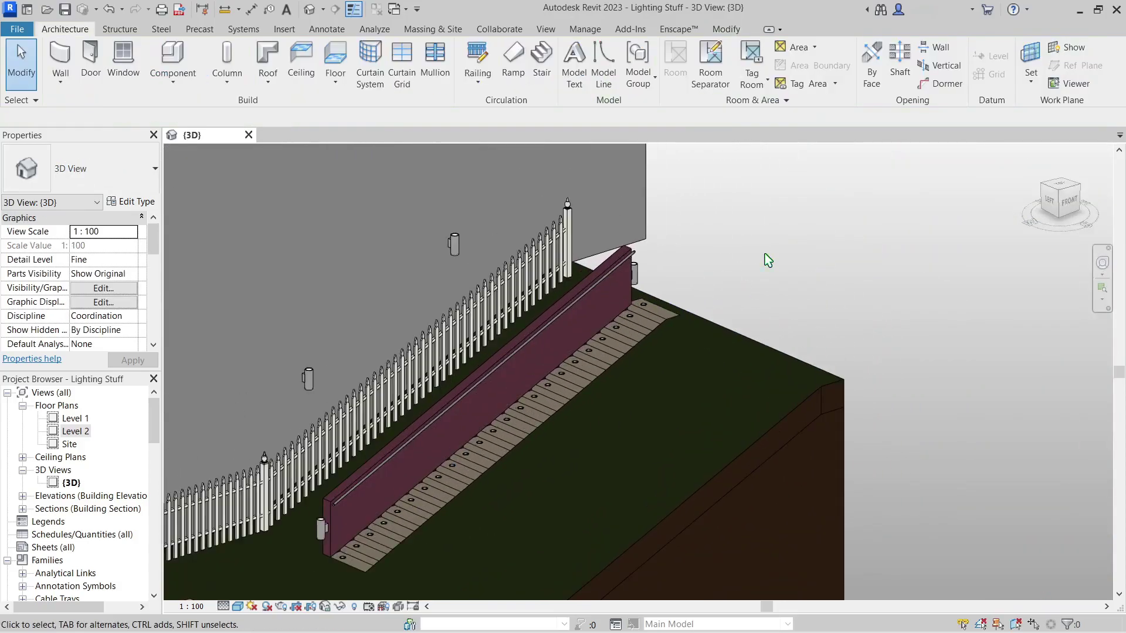
Step: Render the staircase in the 3D view at Medium quality and close the rendering
middle_click_drag(766, 256, 789, 209)
key("r")
key("r")
left_click(178, 72)
left_click(112, 105)
left_click(80, 44)
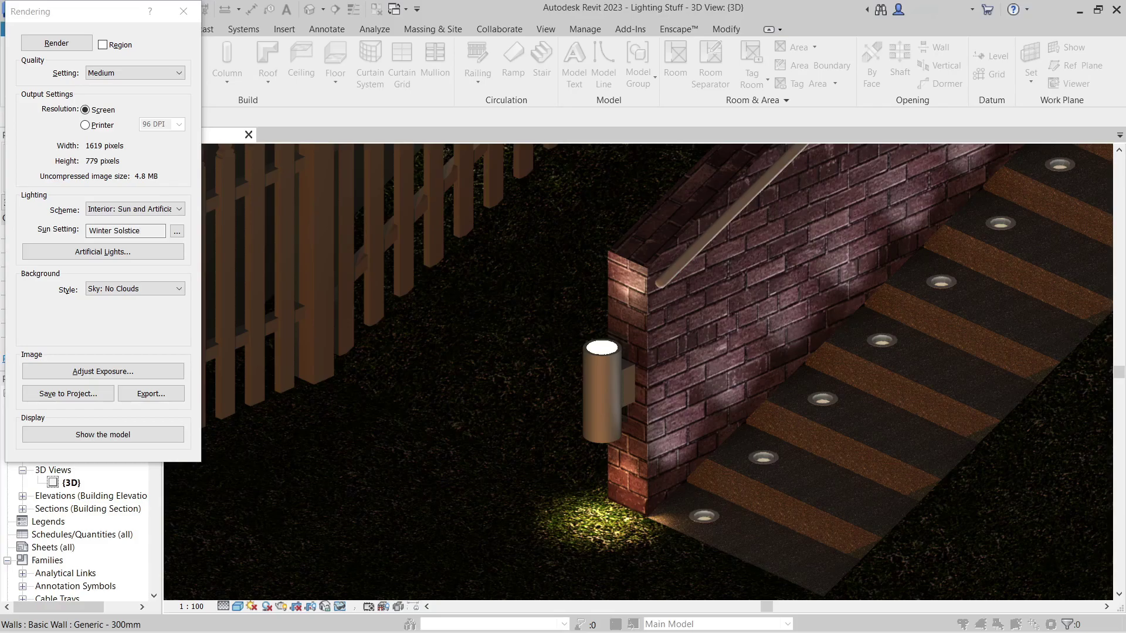
left_click(186, 14)
left_click(187, 14)
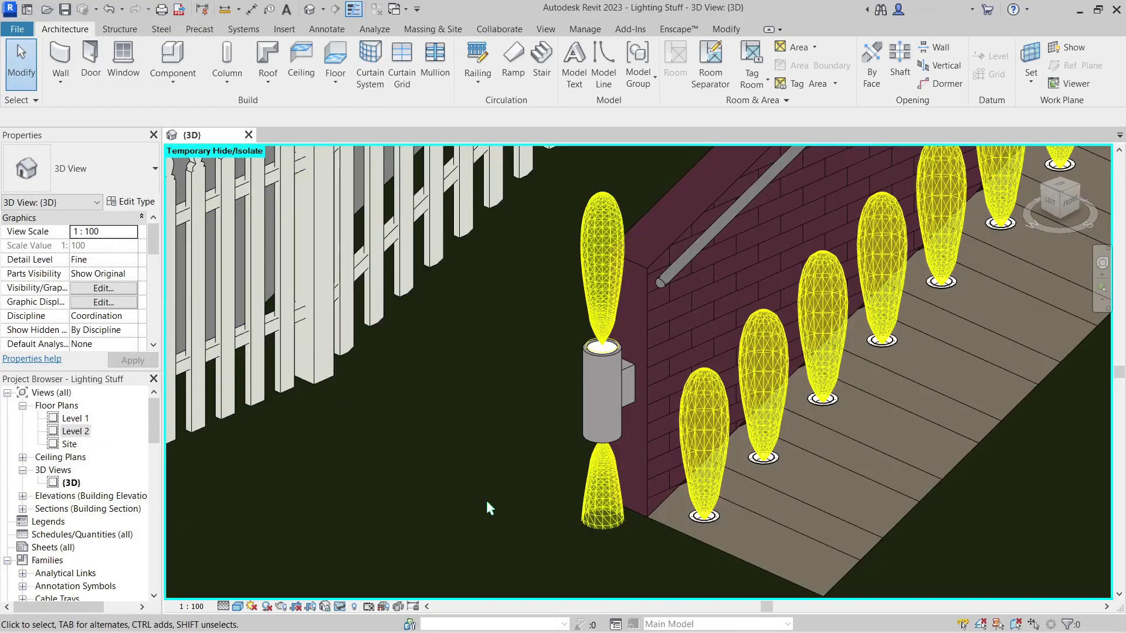
Step: Render the wall light beside the end of the picket fence at Draft quality
scroll(476, 471, "down", 2)
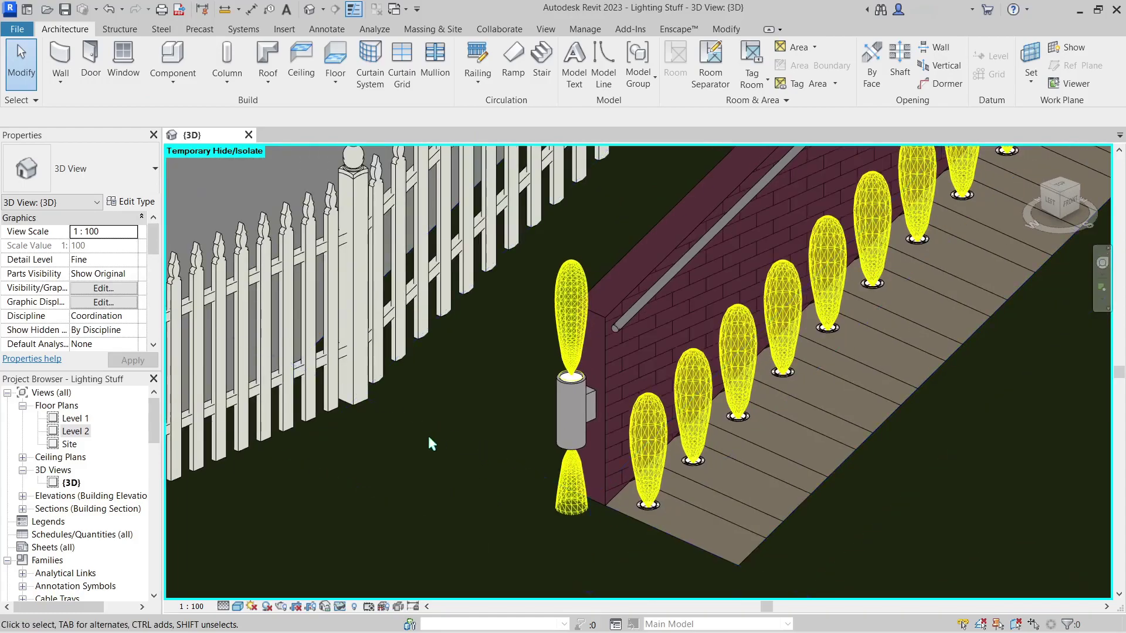
scroll(578, 409, "down", 3)
middle_click_drag(578, 411, 766, 483, "shift")
scroll(596, 359, "up", 2)
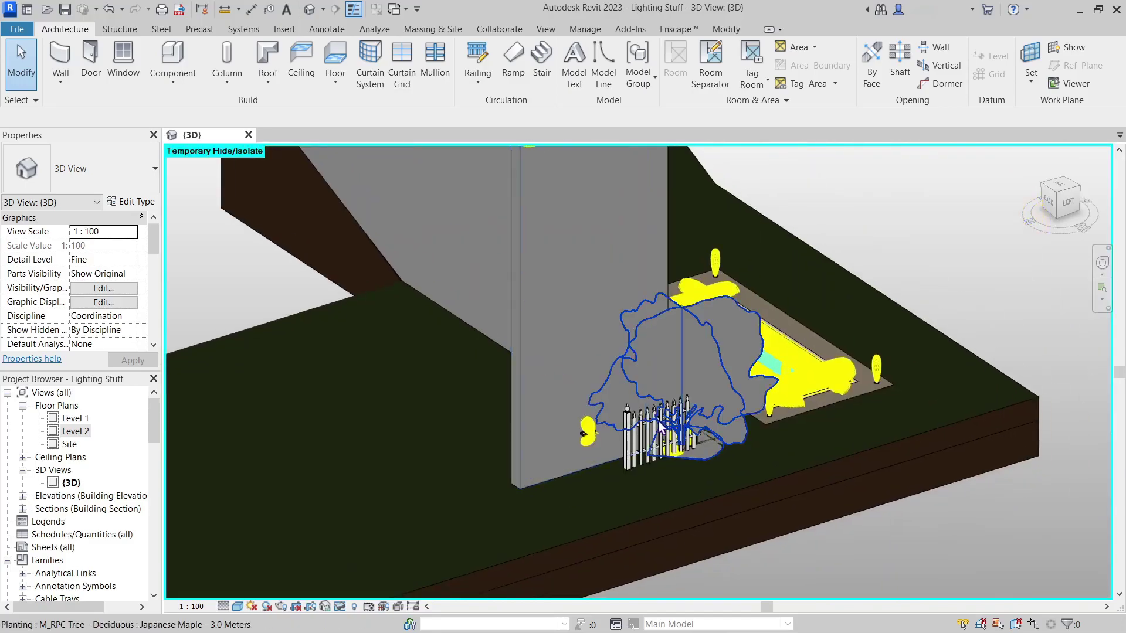
scroll(512, 478, "up", 3)
scroll(512, 478, "up", 5)
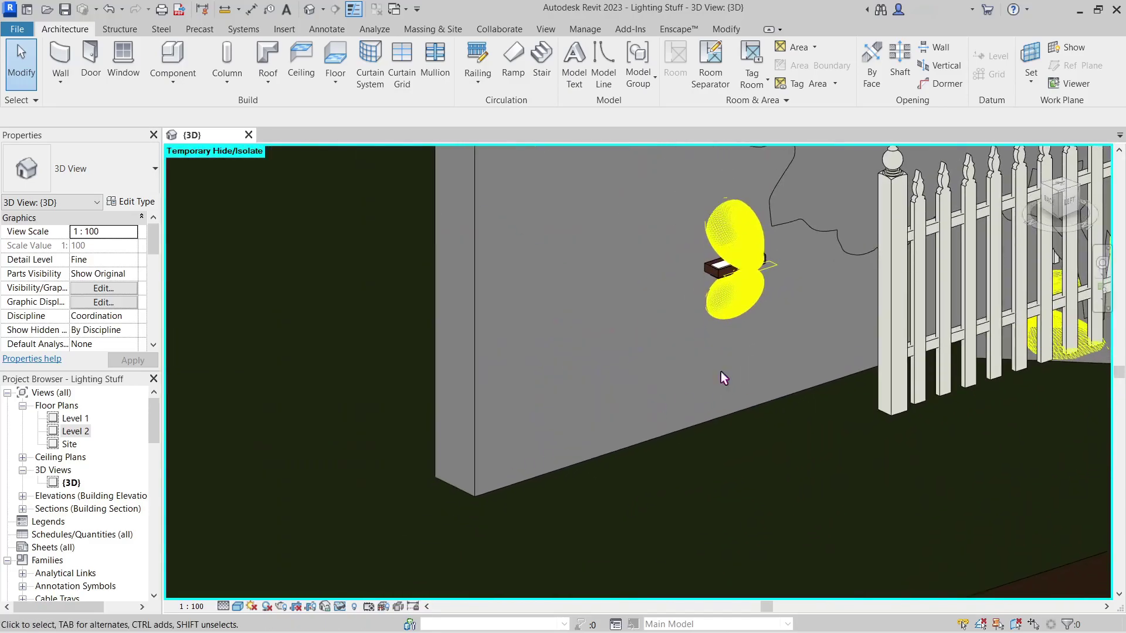
scroll(655, 374, "down", 2)
middle_click_drag(655, 374, 666, 450, "shift")
key("r")
key("r")
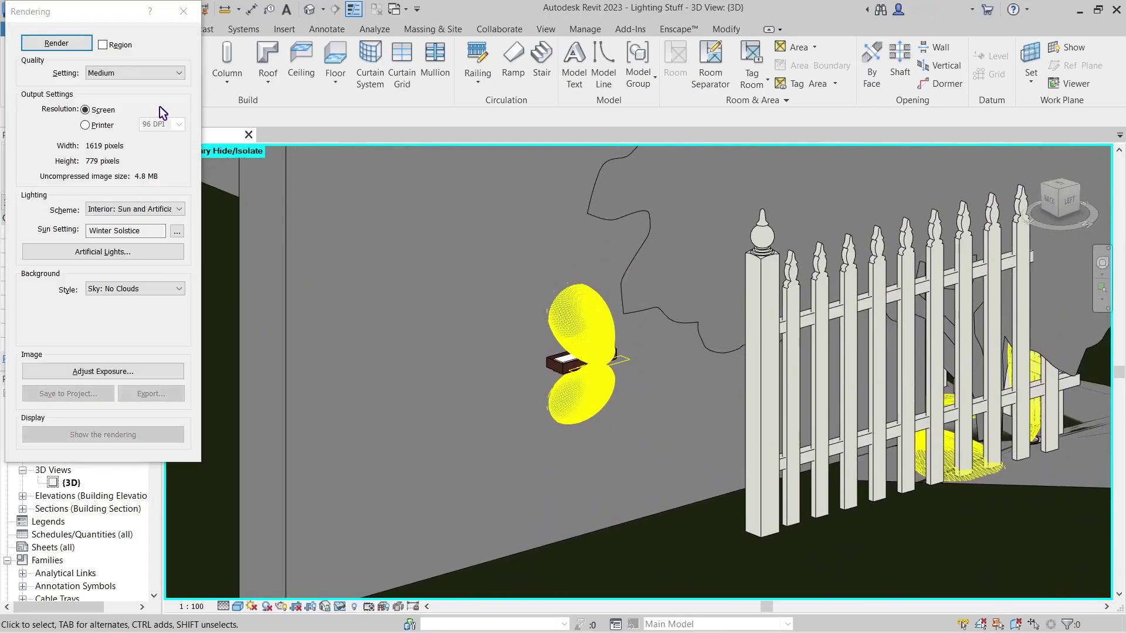
left_click(88, 72)
left_click(88, 71)
left_click(56, 43)
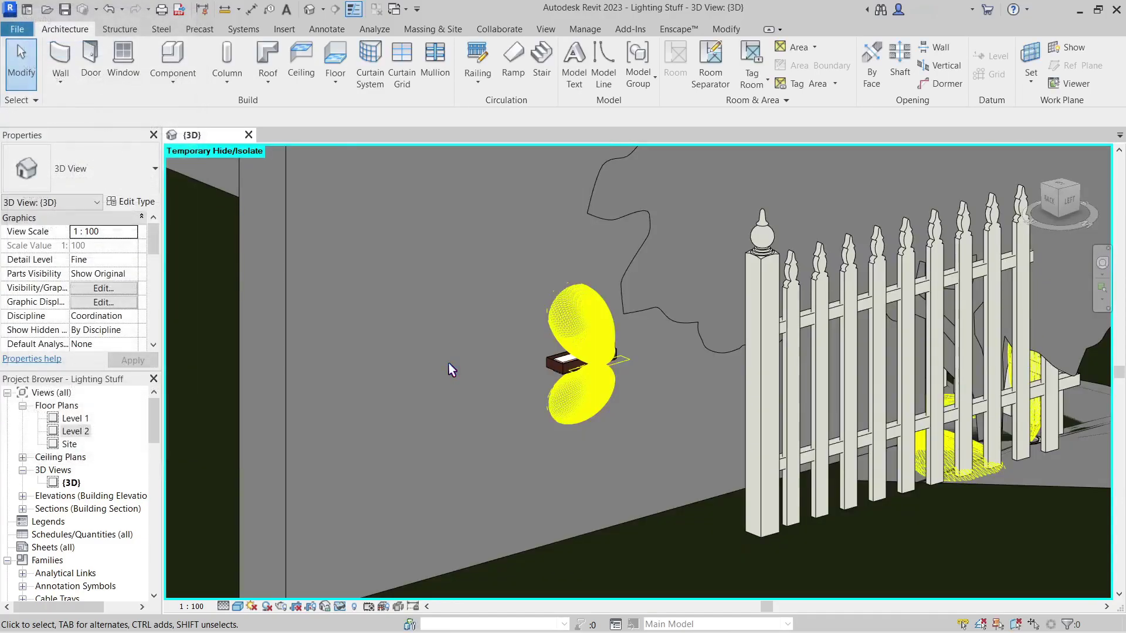
Step: Open the type properties of the lowest recessed stair light and go to its photometric parameters
scroll(450, 366, "down", 5)
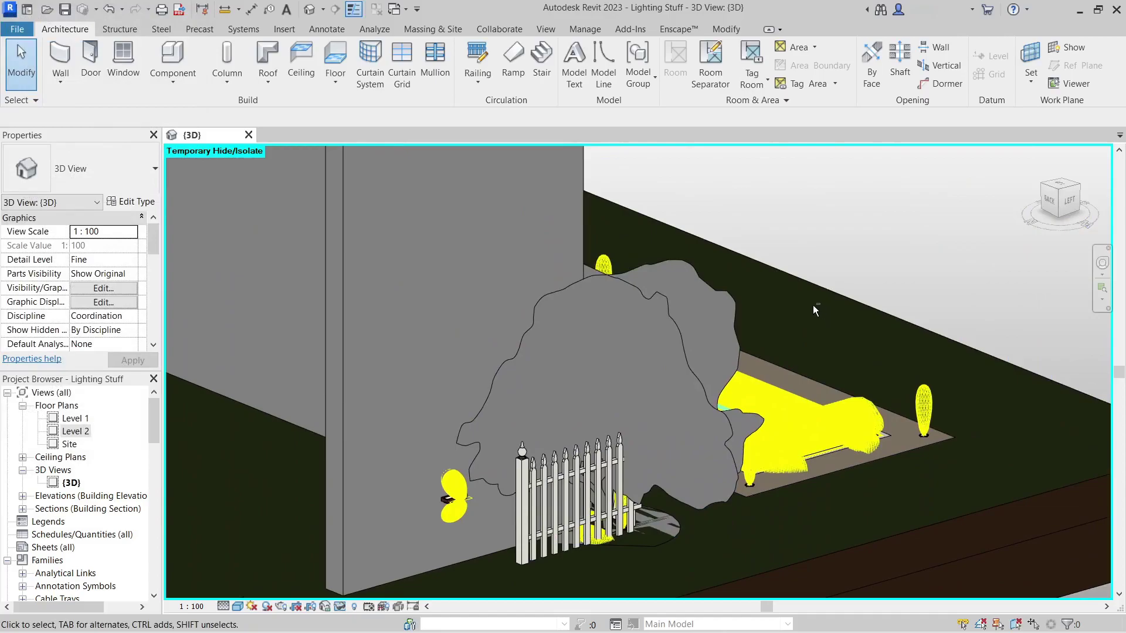
middle_click_drag(813, 305, 643, 332, "shift")
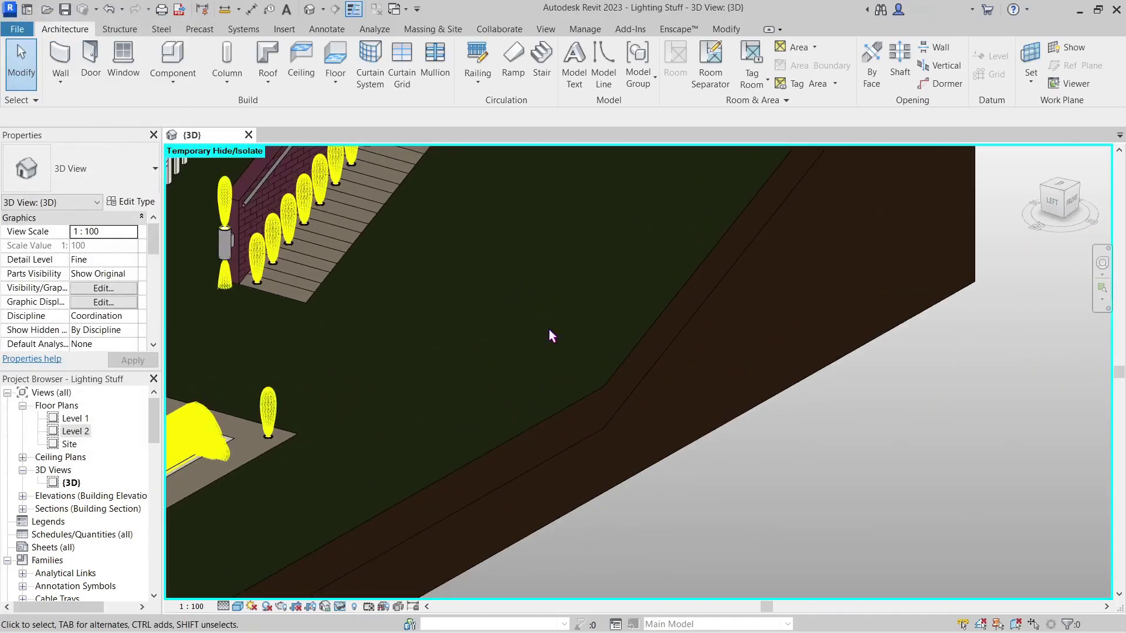
middle_click_drag(548, 332, 558, 445)
scroll(548, 432, "up", 3)
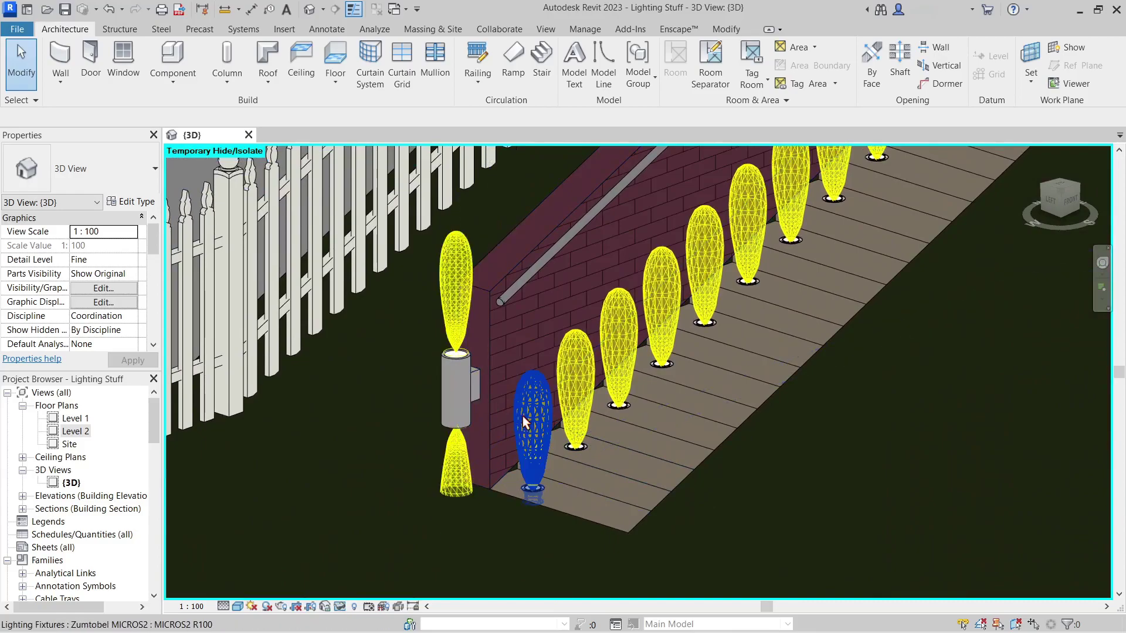
left_click(533, 422)
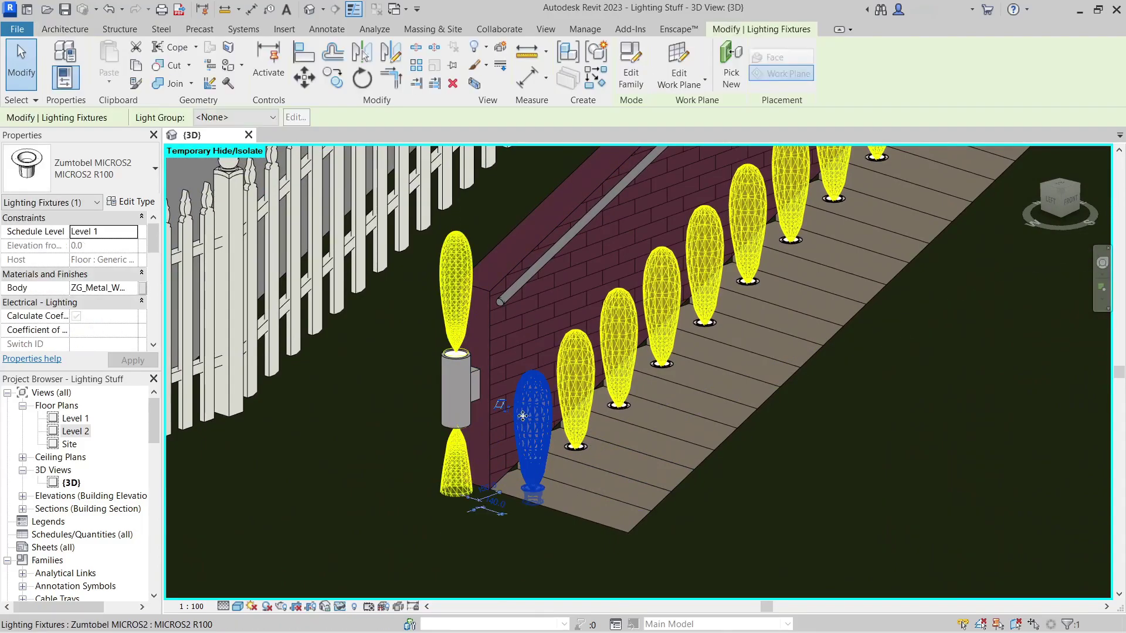
left_click(136, 206)
left_click_drag(698, 247, 698, 418)
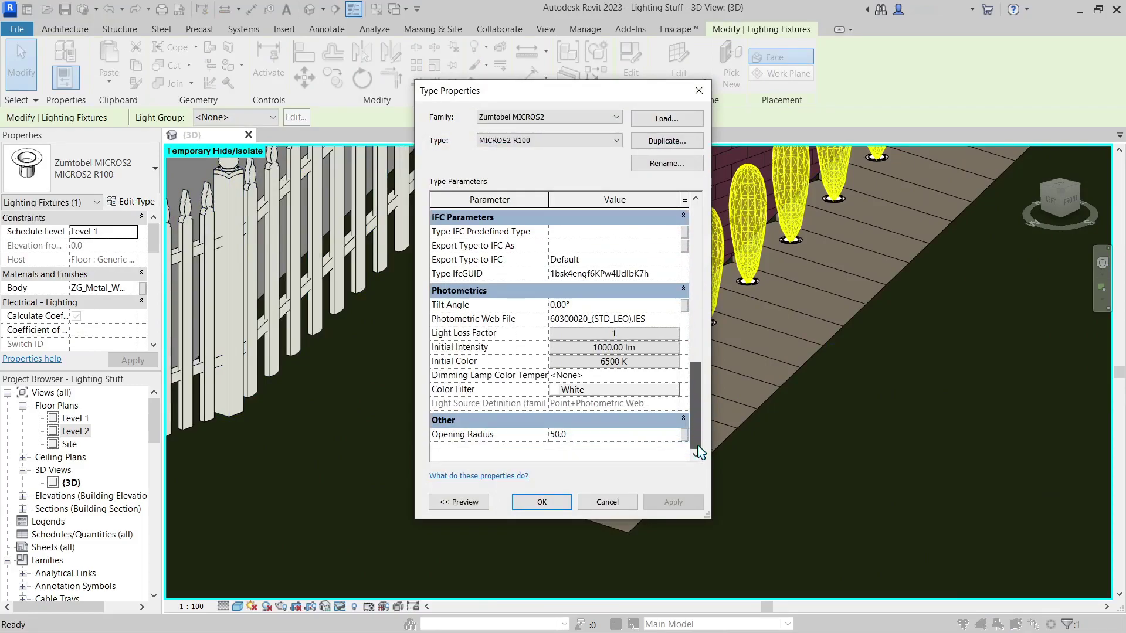
Step: Browse the IES files as thumbnails, assign SLE1PS30.IES as the stair light type's photometric web file, and deselect the light
left_click(650, 319)
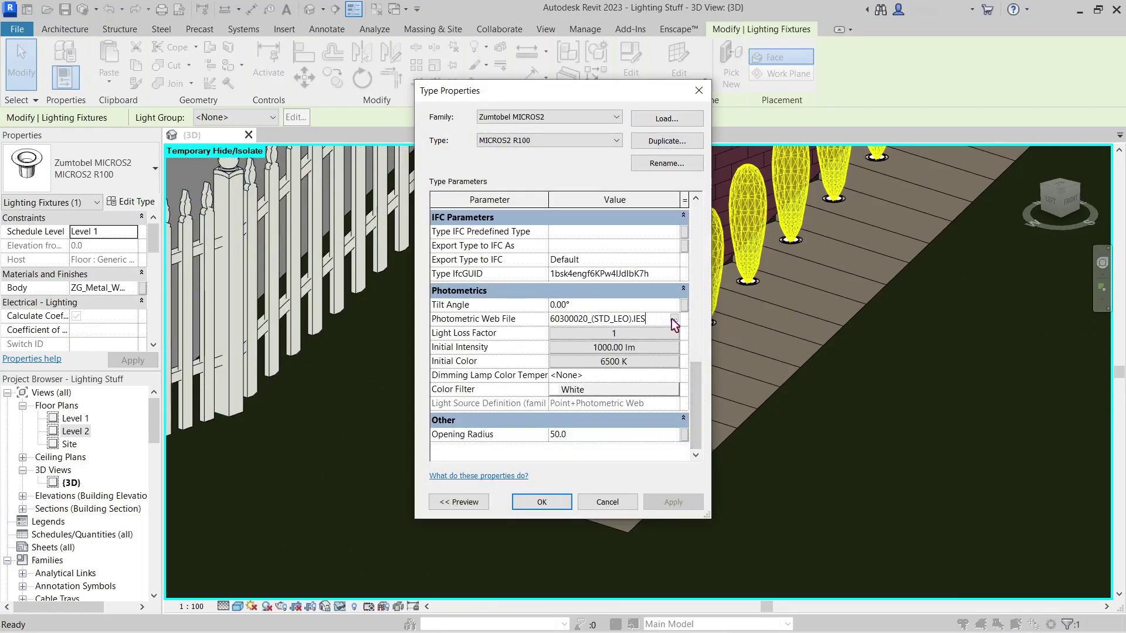
left_click(674, 319)
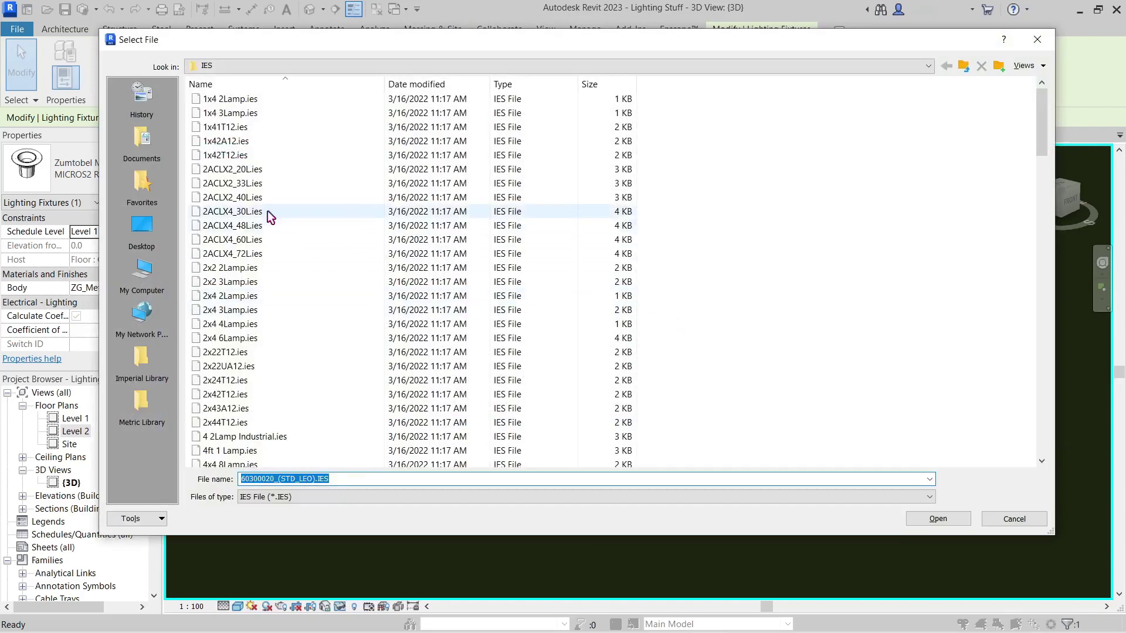
left_click(1024, 66)
left_click(1037, 109)
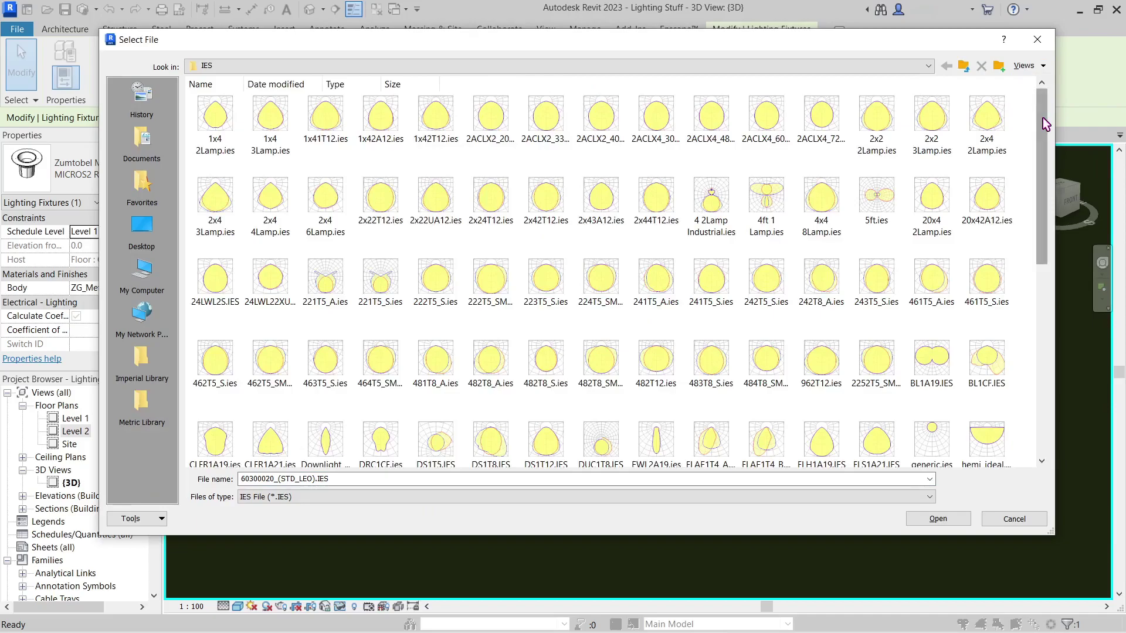
left_click_drag(1043, 120, 1035, 352)
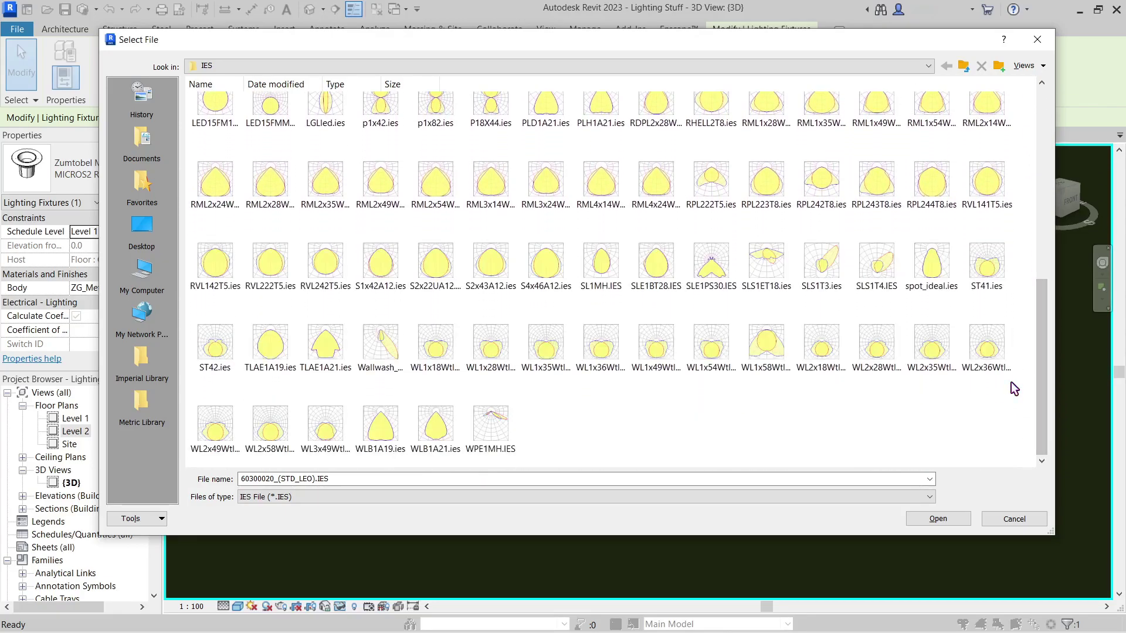
left_click(713, 262)
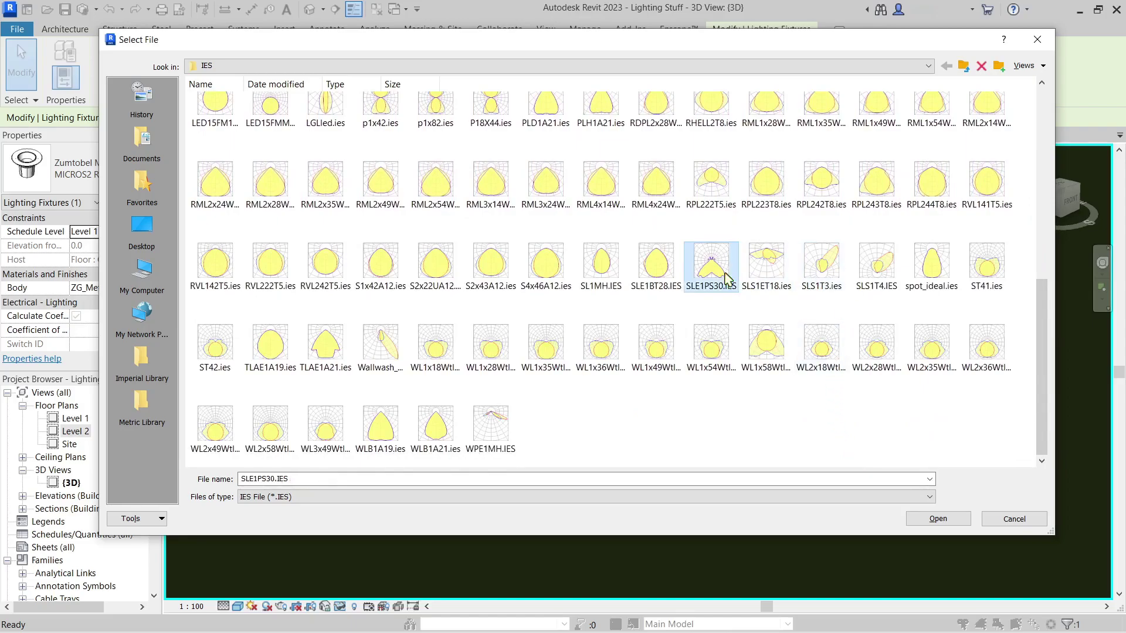
left_click(930, 519)
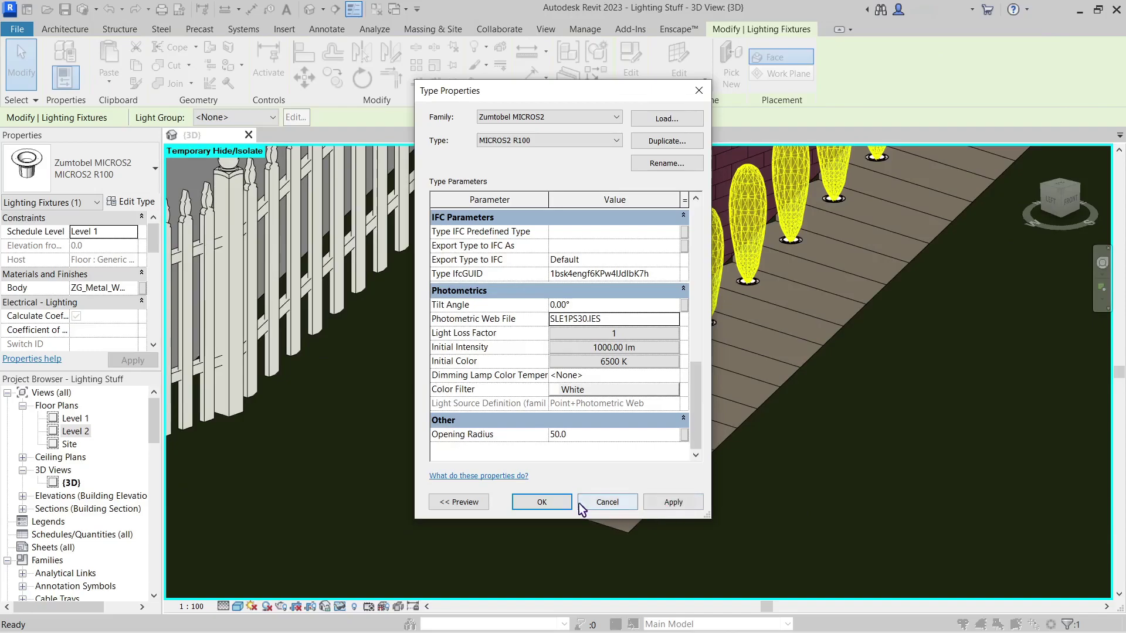
left_click(557, 508)
scroll(792, 437, "up", 2)
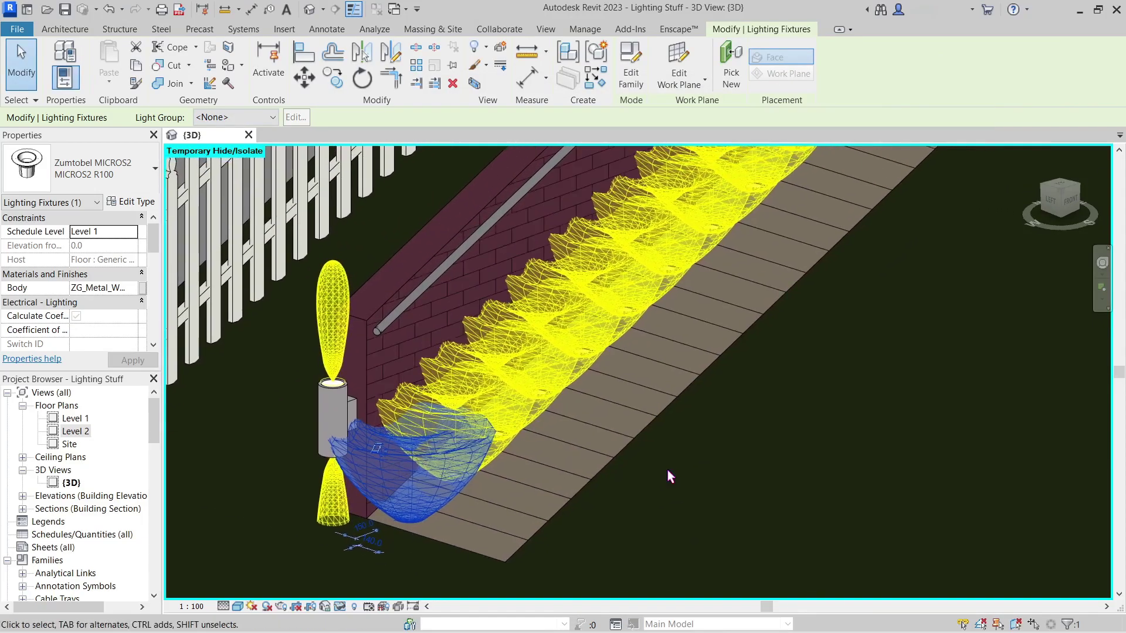
left_click(667, 469)
Step: Render the staircase with the new light distribution at Medium quality, keeping the whole lower flight and fence in view
scroll(663, 467, "down", 2)
middle_click_drag(639, 406, 611, 459)
scroll(611, 459, "down", 1)
scroll(663, 466, "up", 1)
key("r")
key("r")
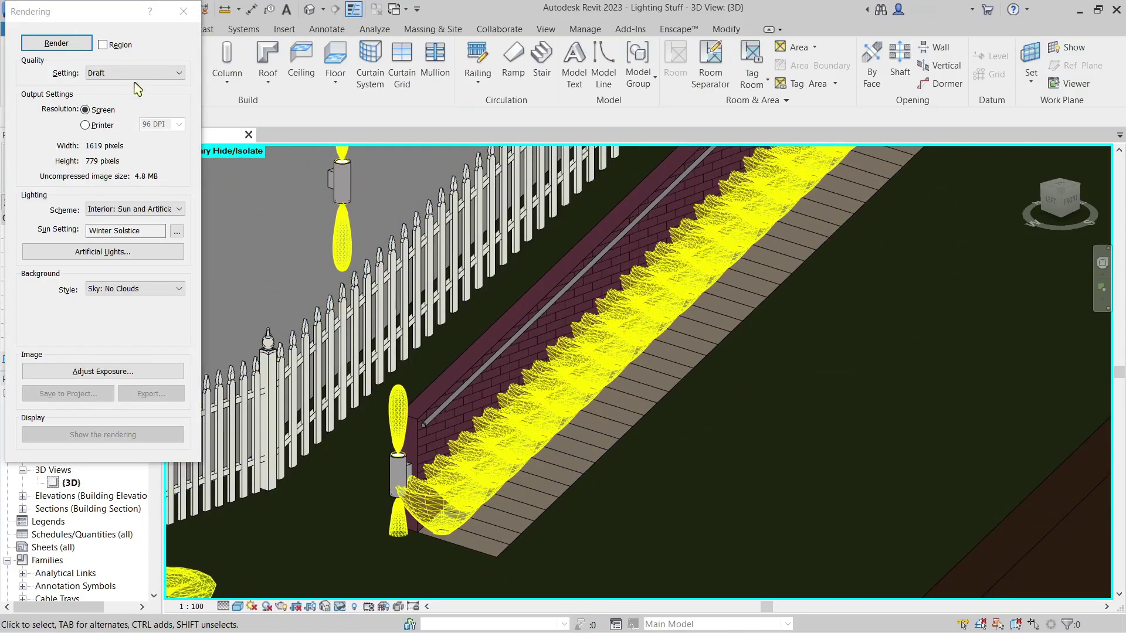
left_click(133, 73)
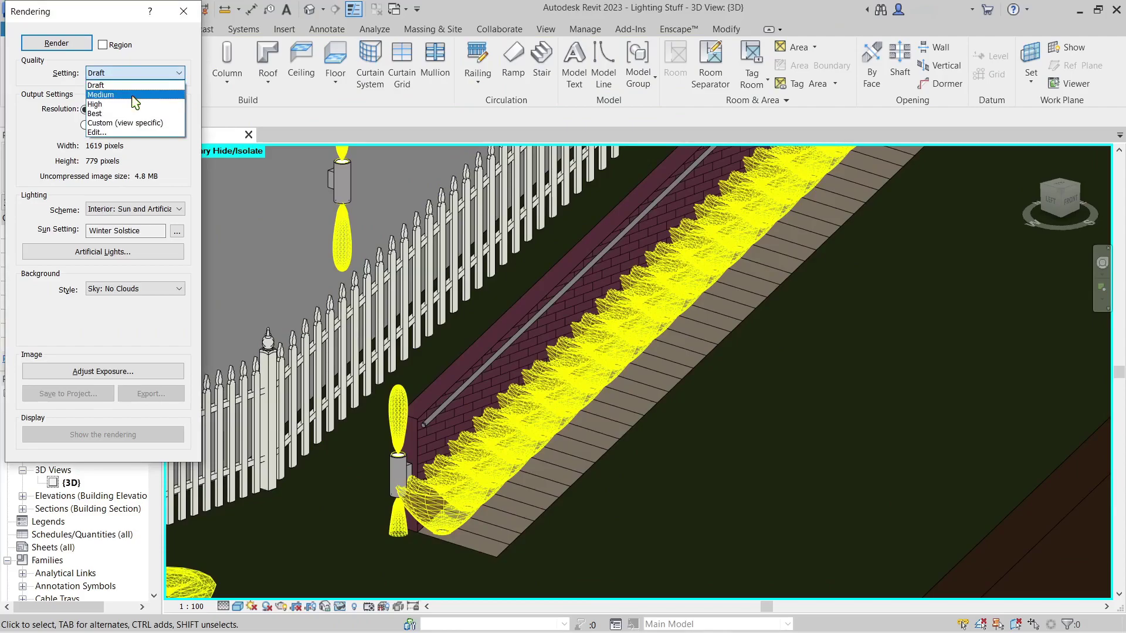
left_click(132, 95)
left_click(73, 43)
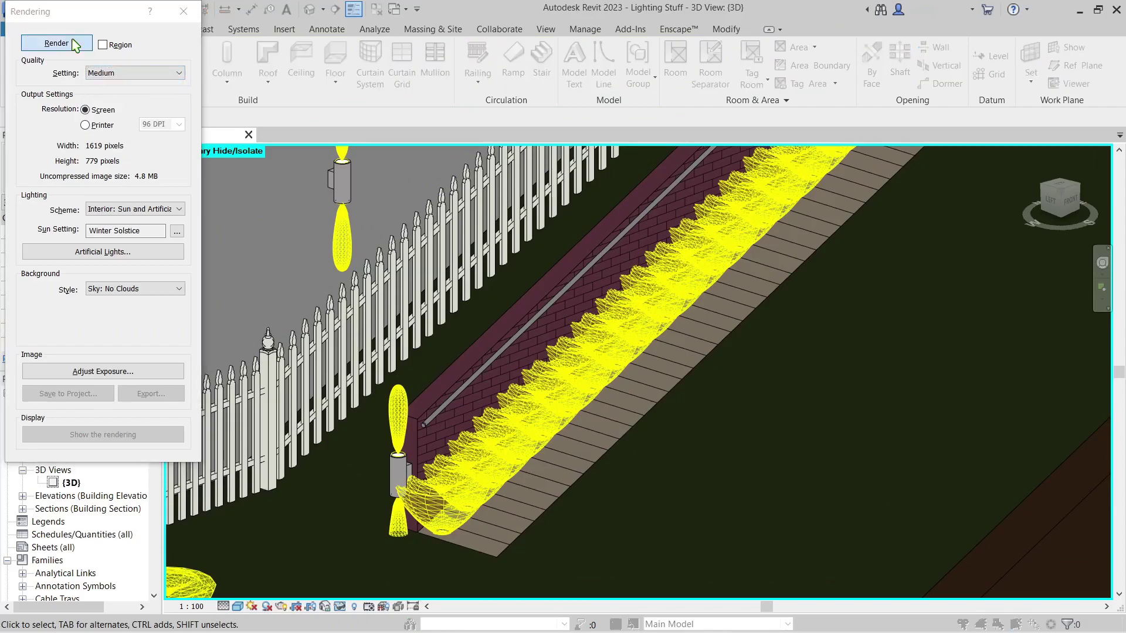